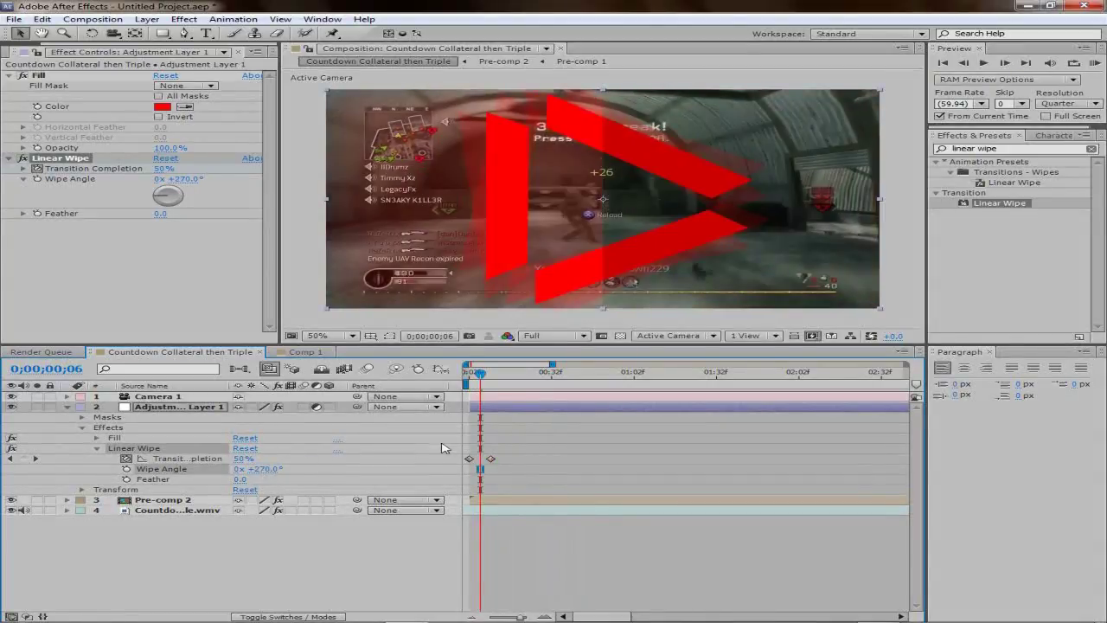
Return to frame 2, fold Adjustment Layer 1's properties, and select Pre-comp 2
mouse_move(480, 373)
left_mouse_down()
mouse_move(468, 373)
mouse_move(563, 374)
mouse_move(469, 373)
left_mouse_up()
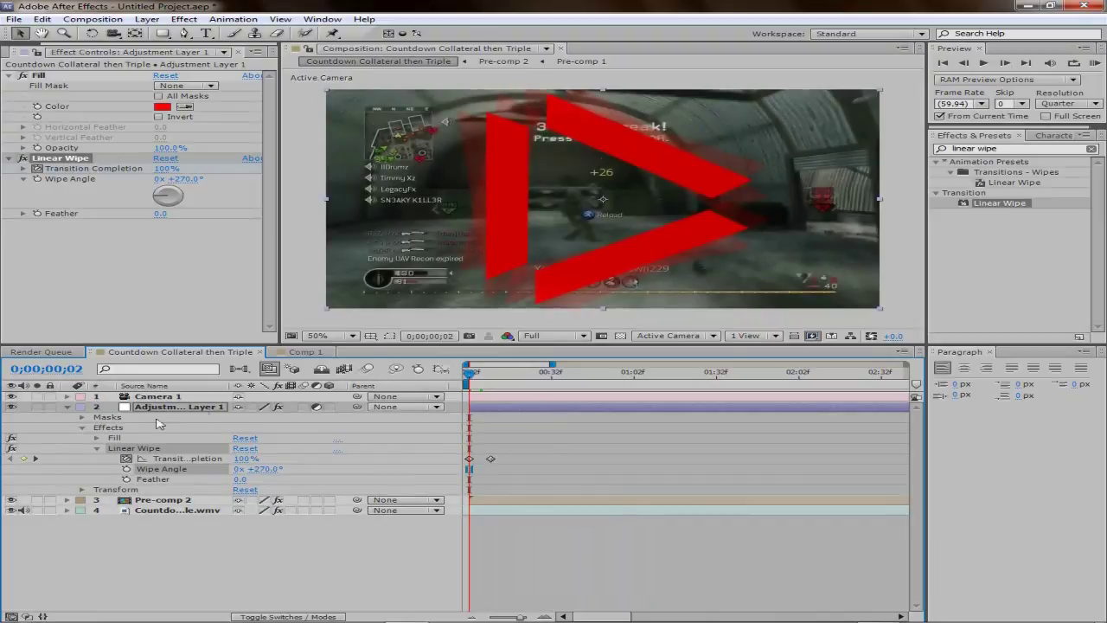
left_click(82, 428)
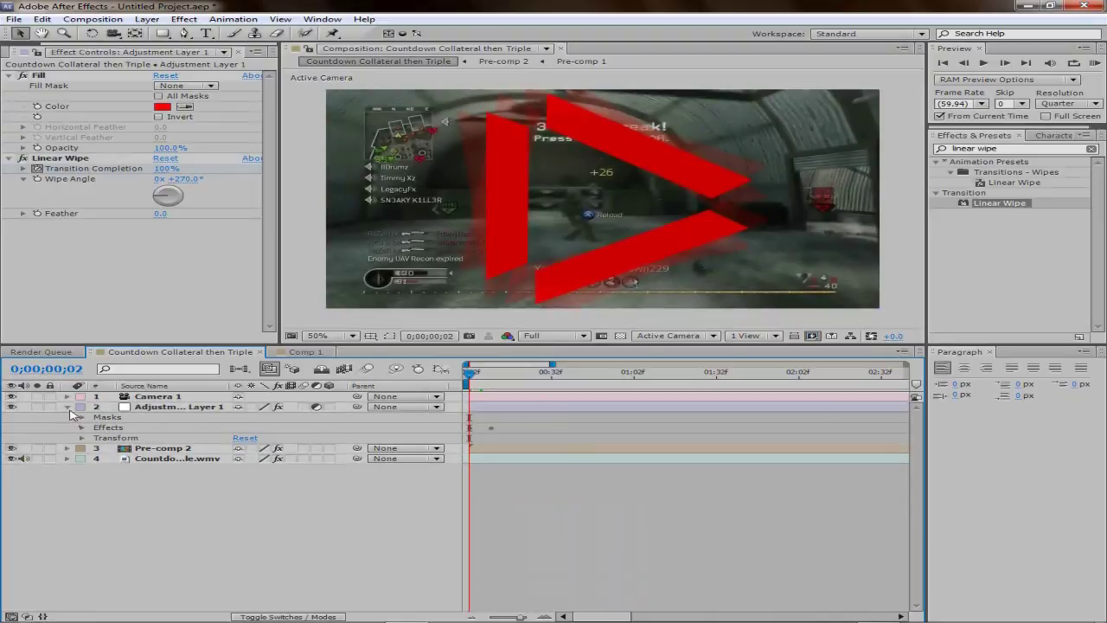
left_click(67, 407)
left_click(197, 419)
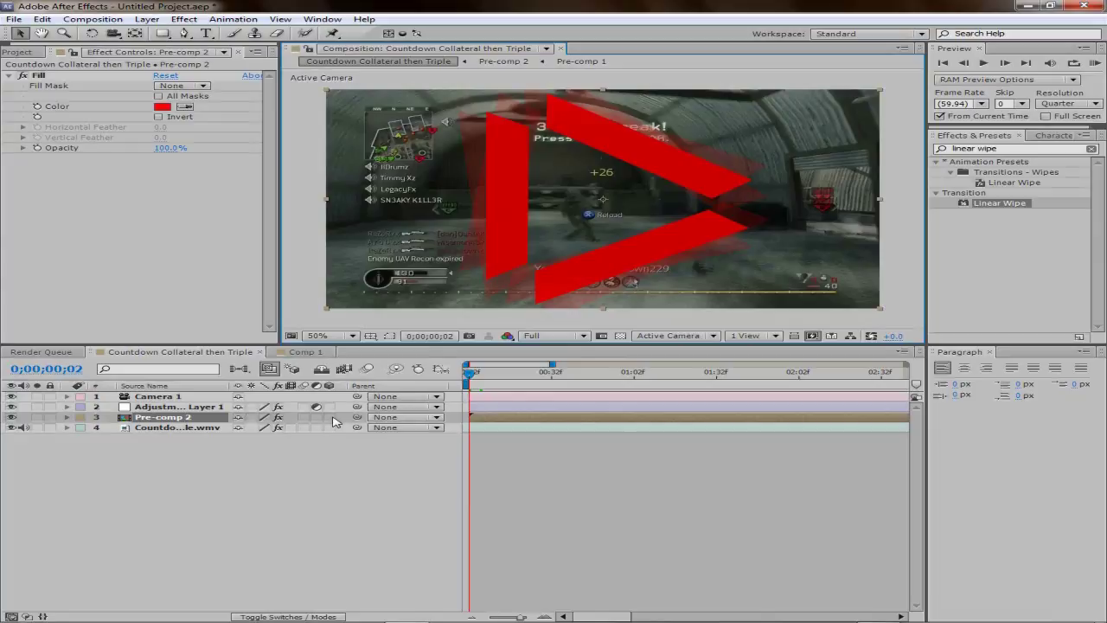
Make Pre-comp 2 a 3D layer with Draft 3D on and reveal its Transform properties
left_click(330, 417)
left_click(329, 417)
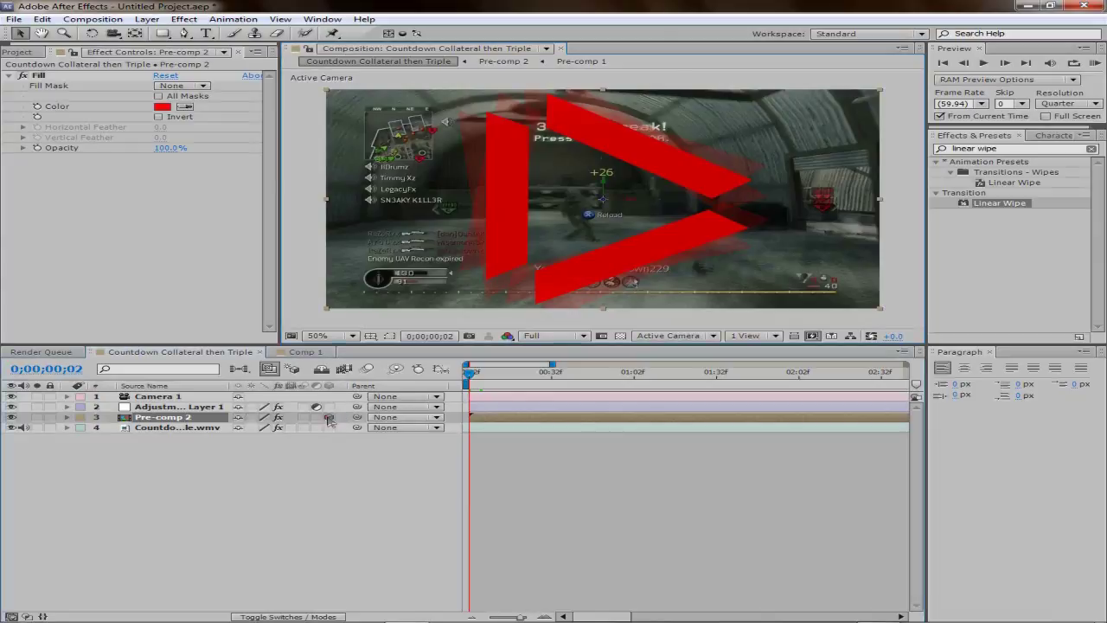
left_click(293, 369)
left_click(67, 417)
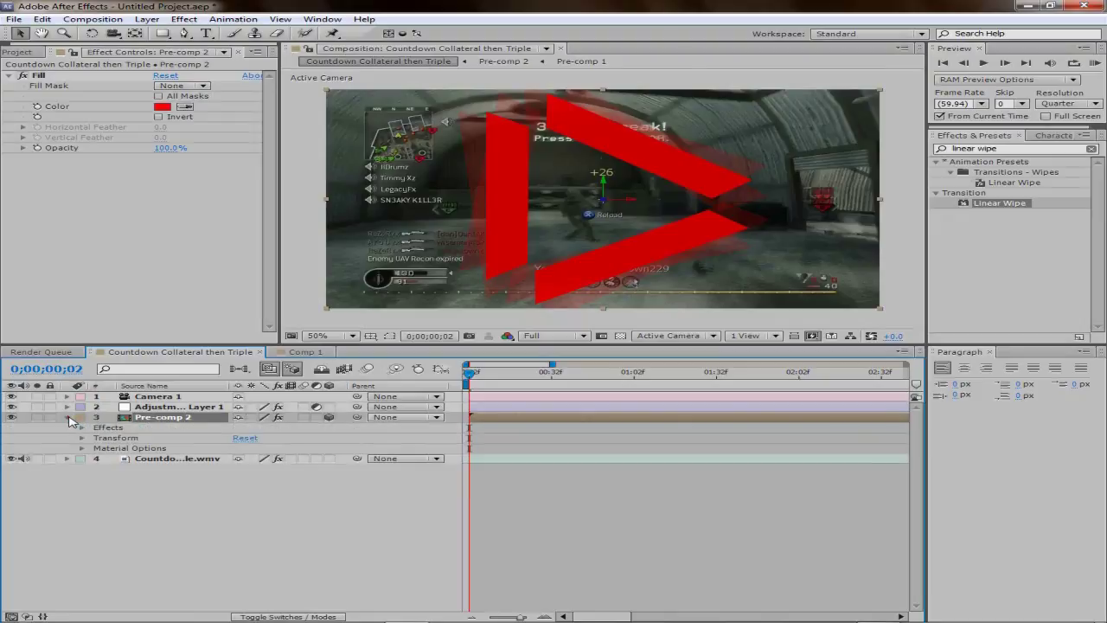
left_click(83, 438)
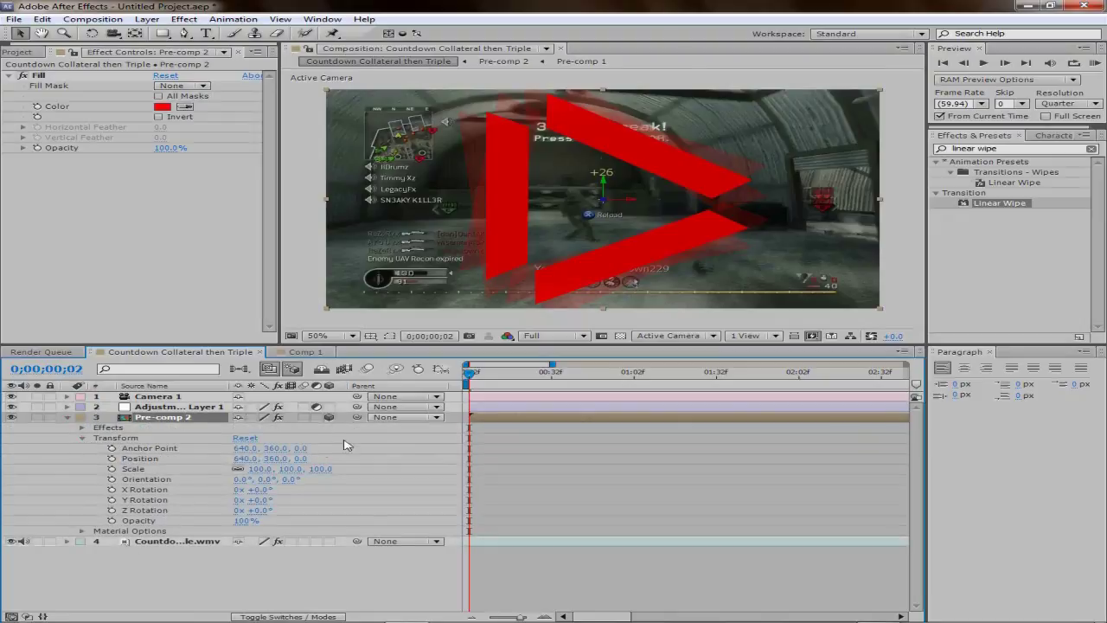
Re-enable 3D on Pre-comp 2 and scrub its X Rotation to tilt it
left_click(329, 417)
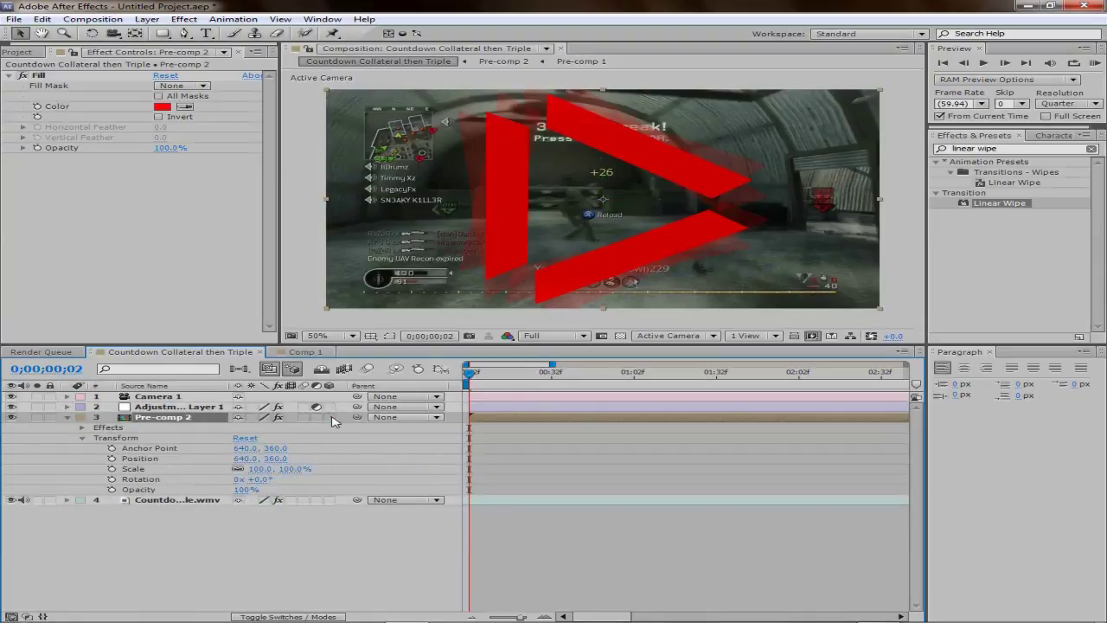
left_click(329, 417)
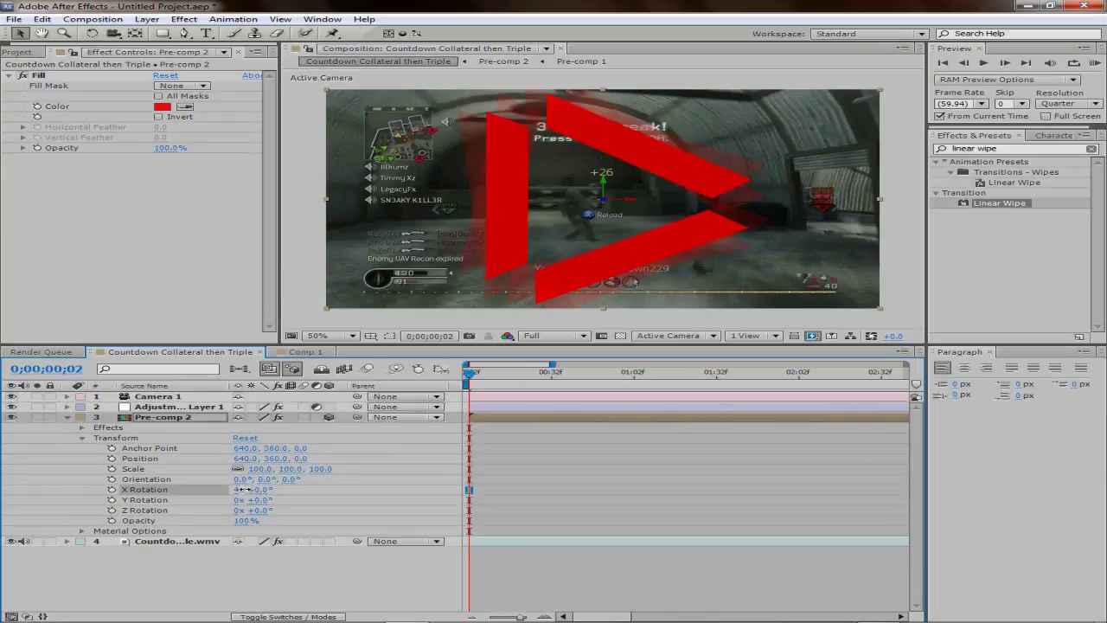
left_click_drag(237, 489, 332, 486)
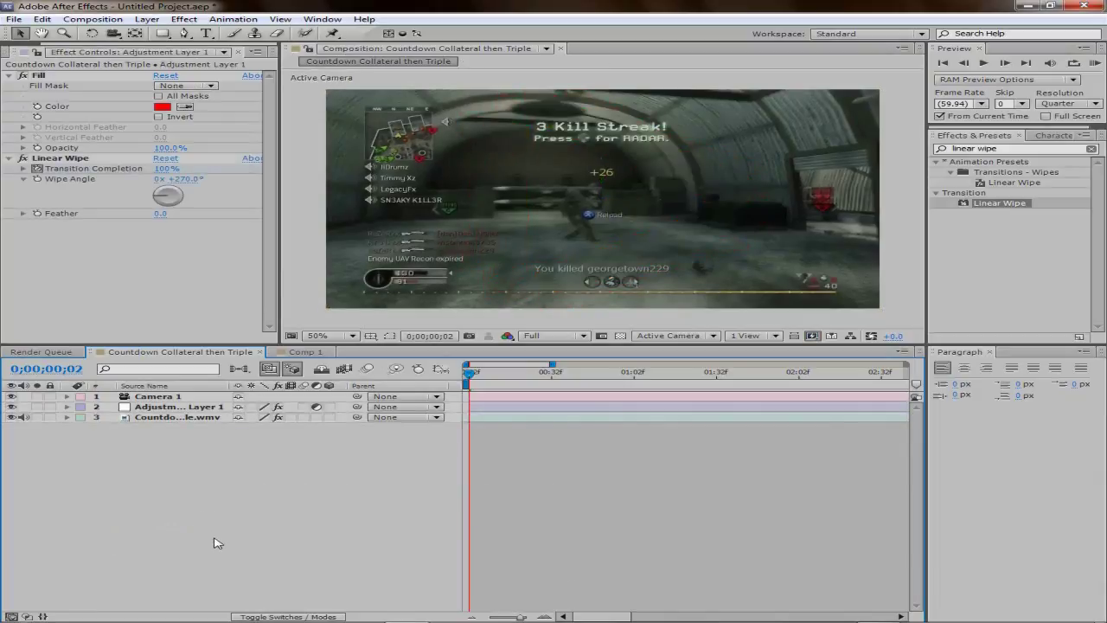
key("ctrl+z")
Reopen Pre-comp 2's Transform properties and set a 100% Scale keyframe at frame 2
left_click(162, 417)
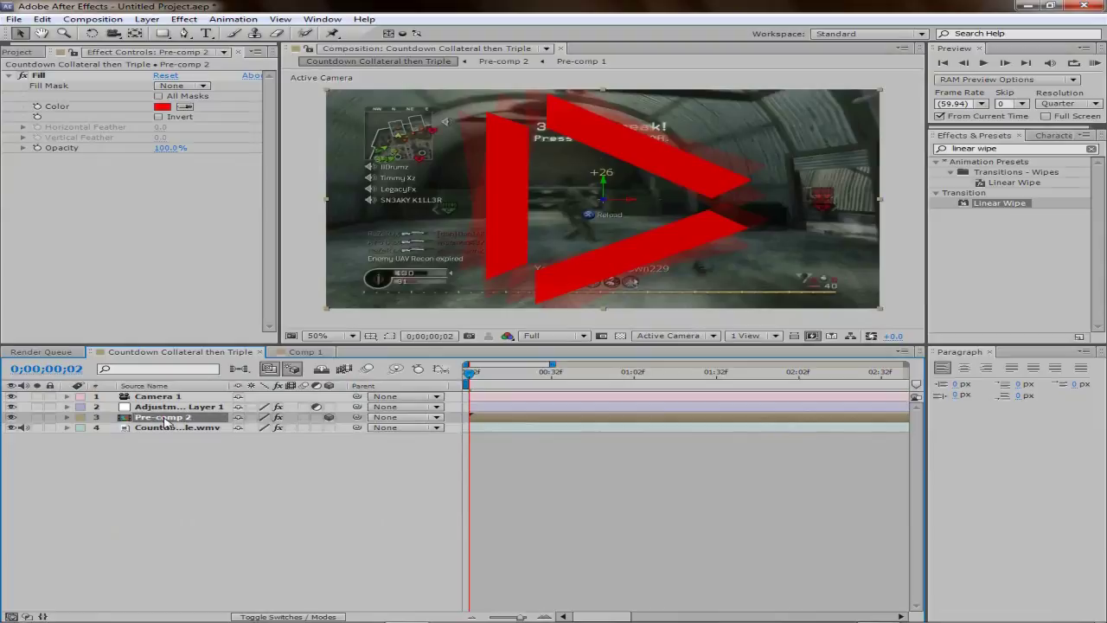
left_click(67, 417)
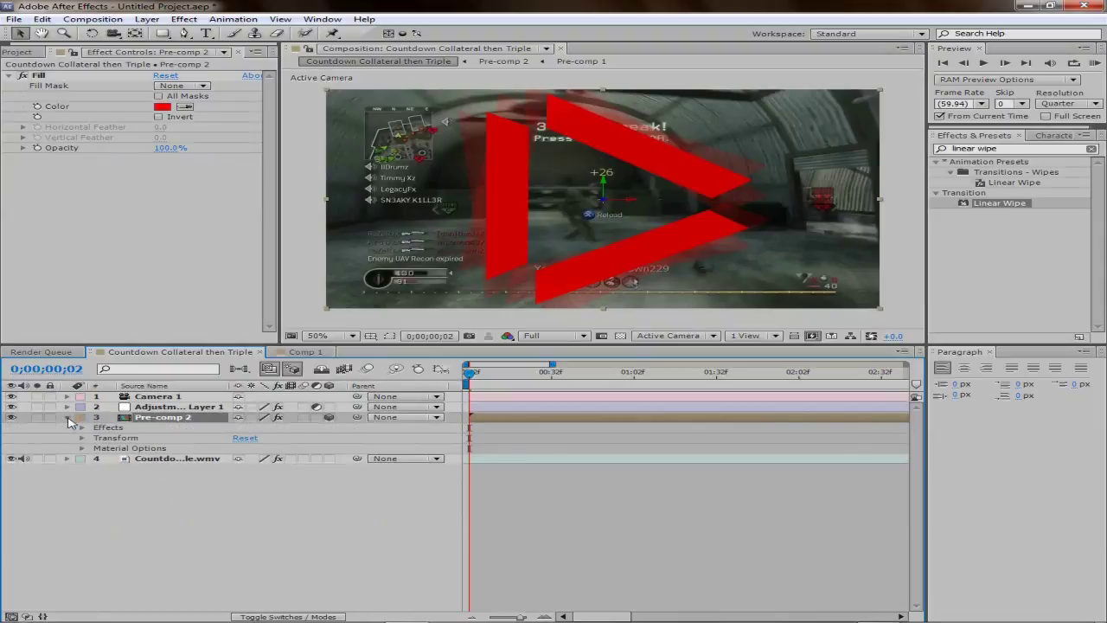
left_click(82, 439)
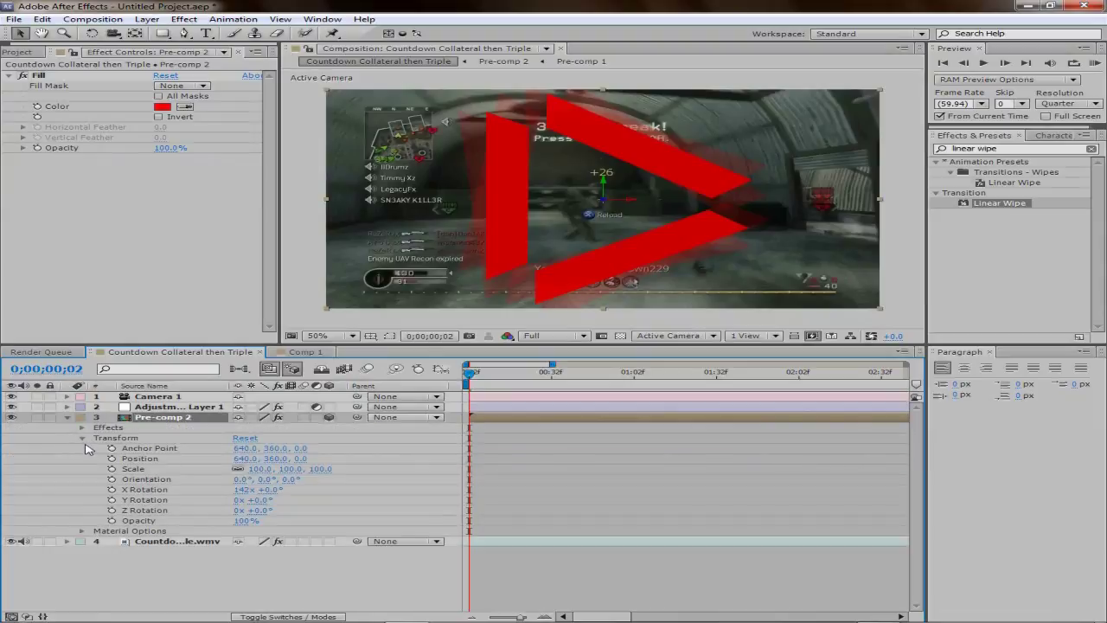
left_click(83, 439)
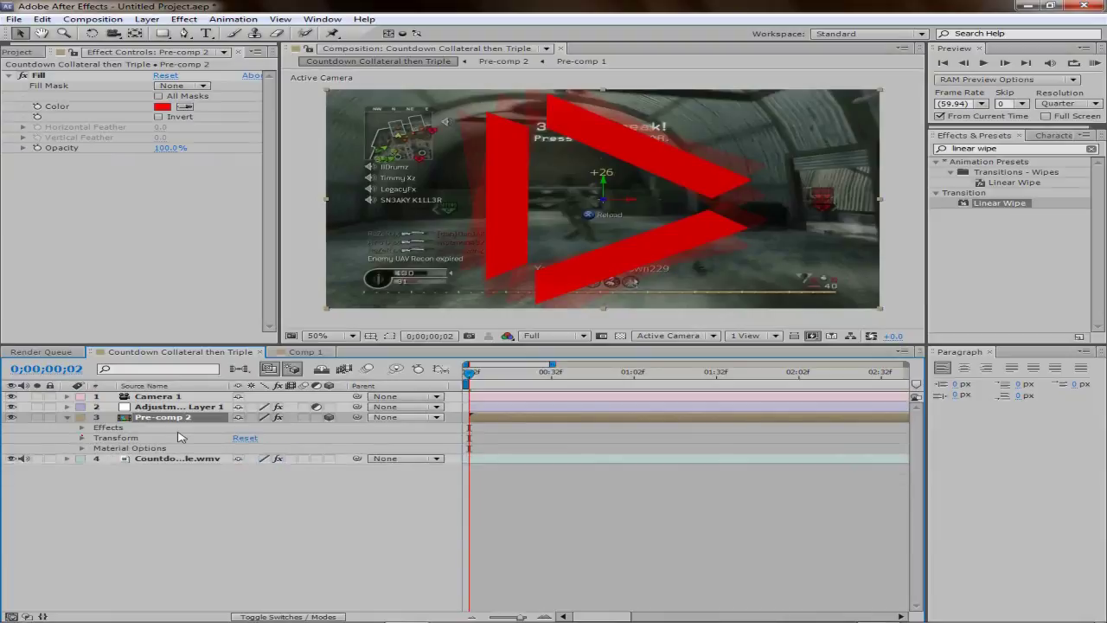
key("ctrl+Up")
key("ctrl+Up")
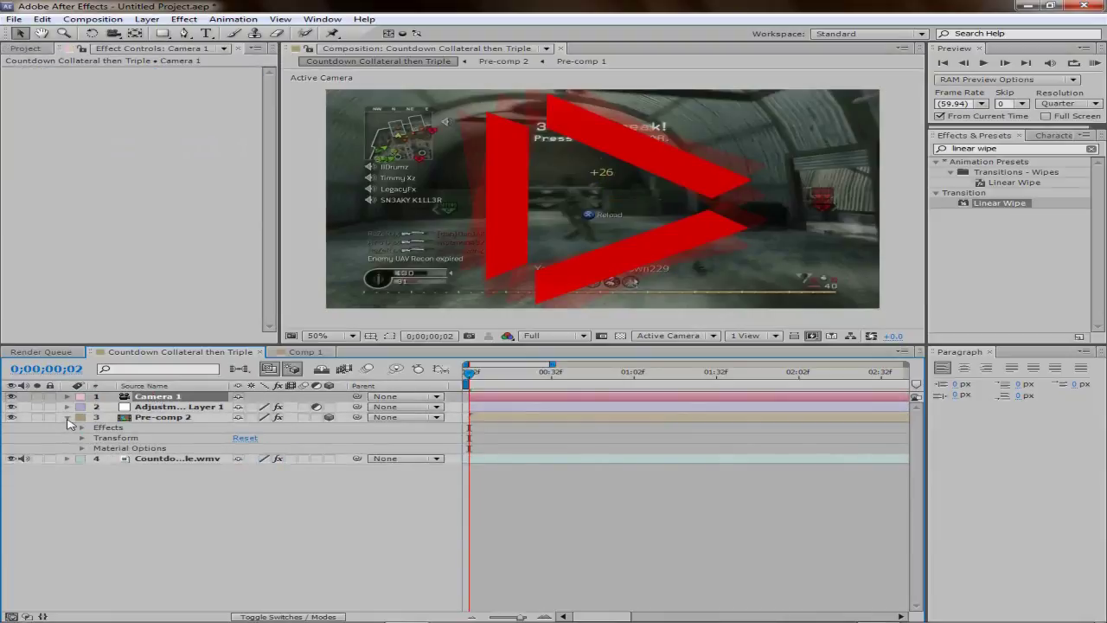
left_click(68, 418)
left_click(67, 418)
left_click(82, 438)
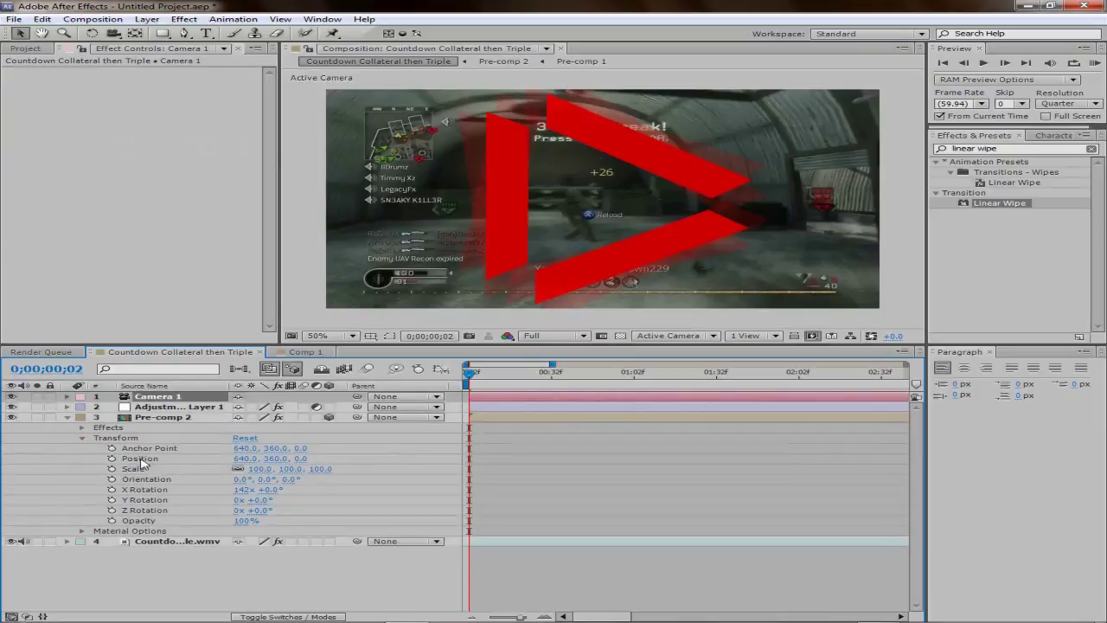
left_click(111, 468)
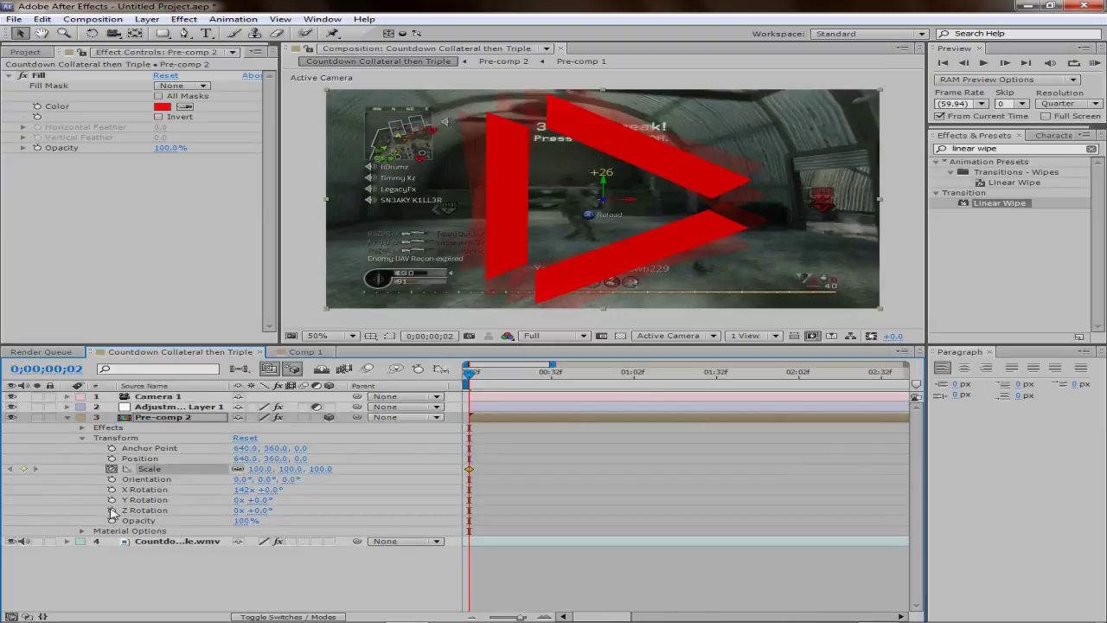
Key Pre-comp 2's Z Rotation from 0° at frame 2 to 270° at frame 56
left_click(111, 510)
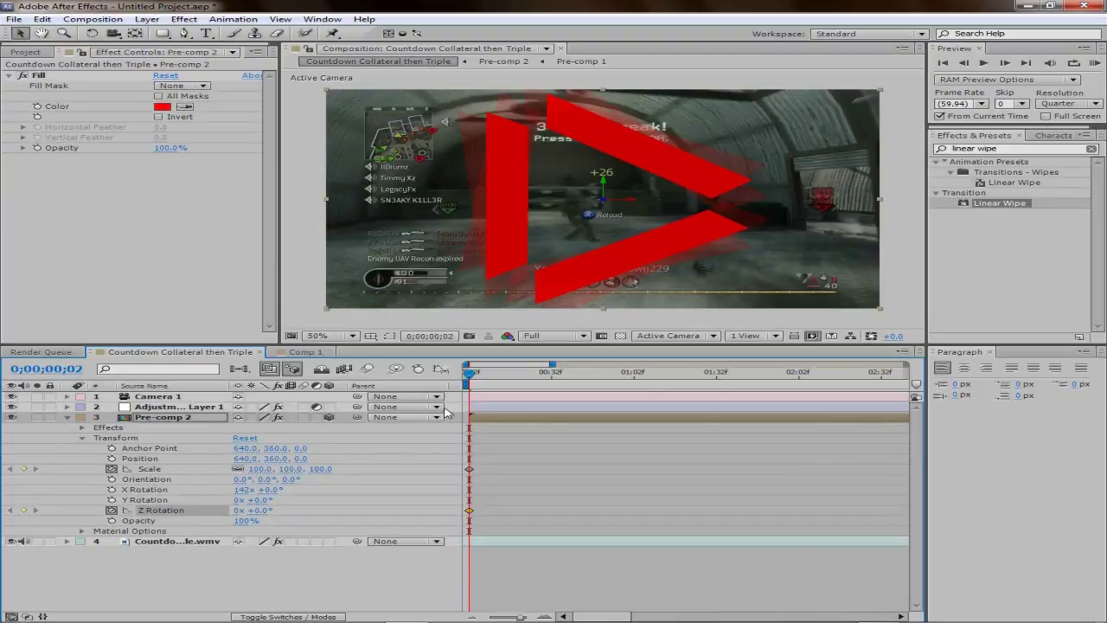
left_click_drag(471, 381, 617, 382)
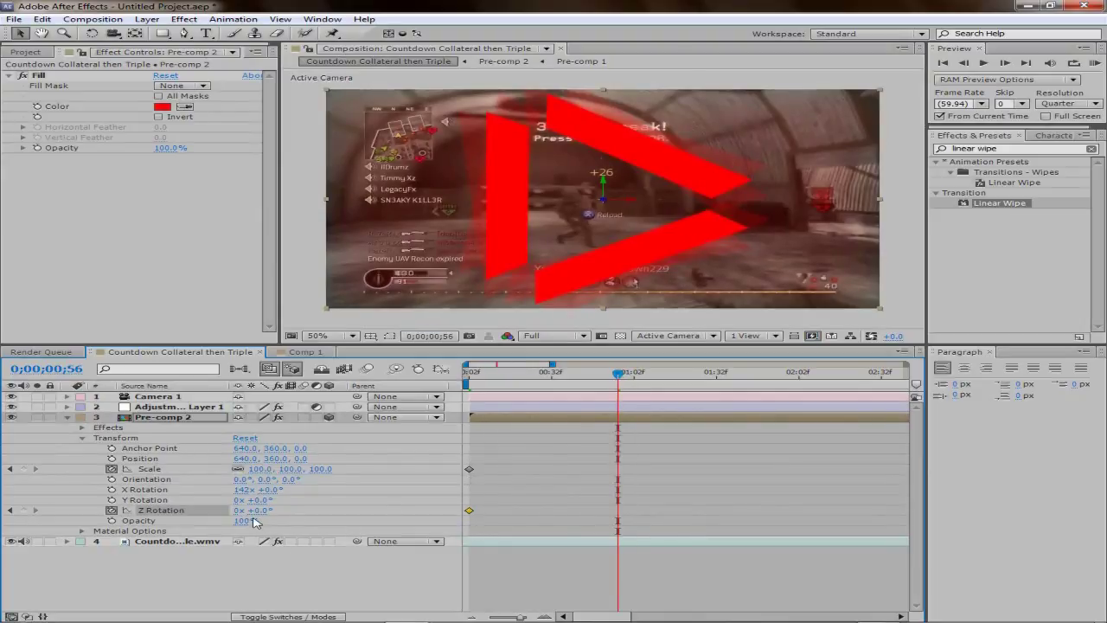
left_click_drag(256, 509, 507, 519)
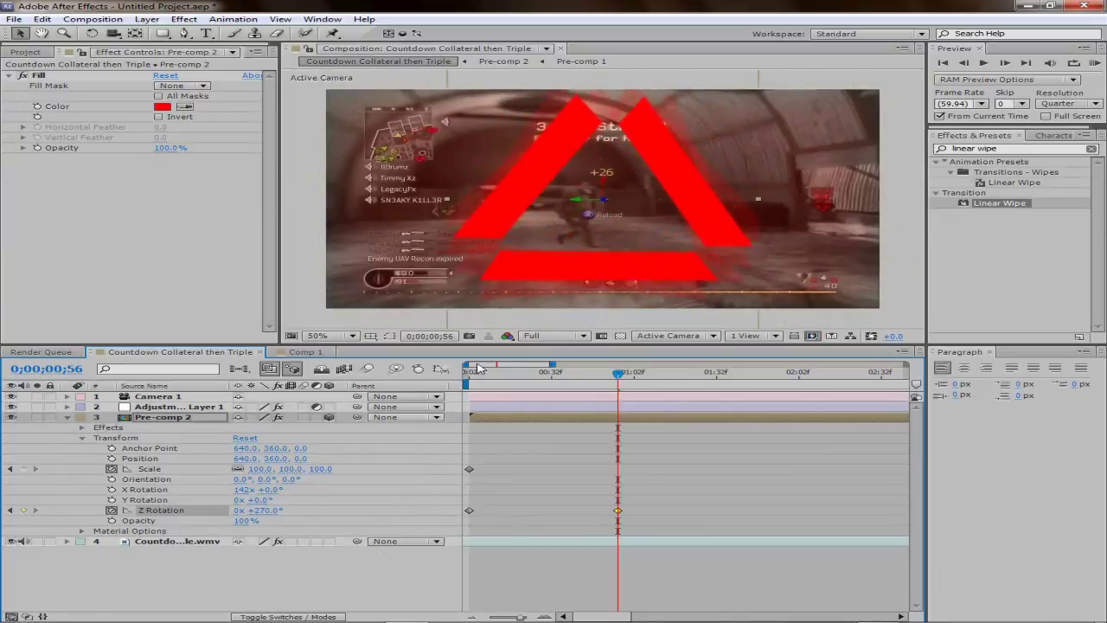
left_click(472, 372)
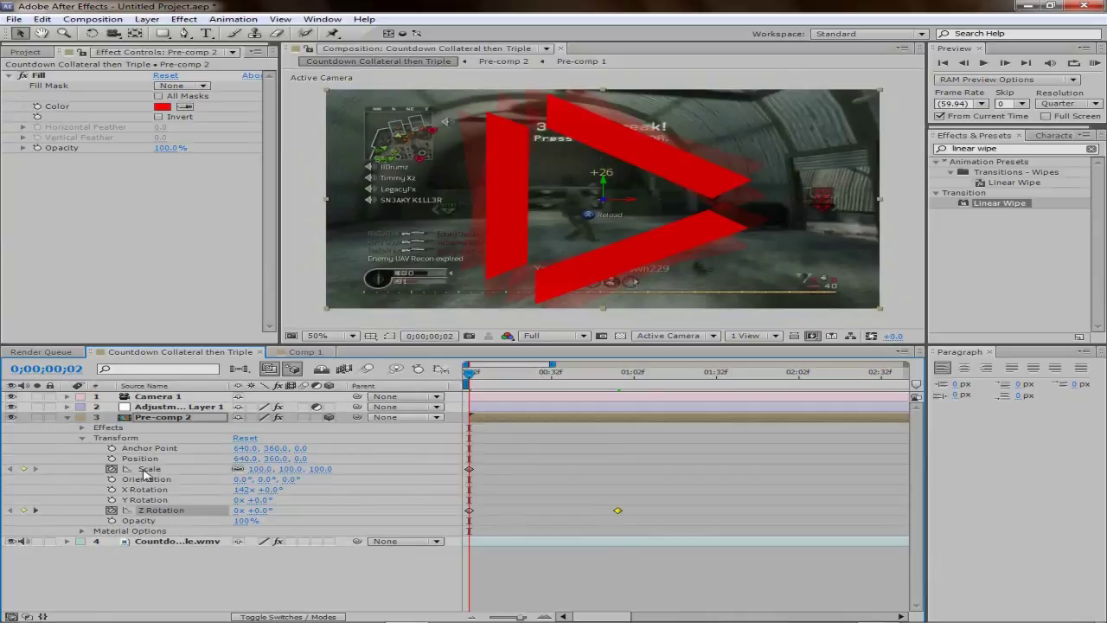
Set Pre-comp 2's frame-2 Scale to 382%, fit the viewer to 100%, and go to frame 56
left_click_drag(264, 474, 480, 464)
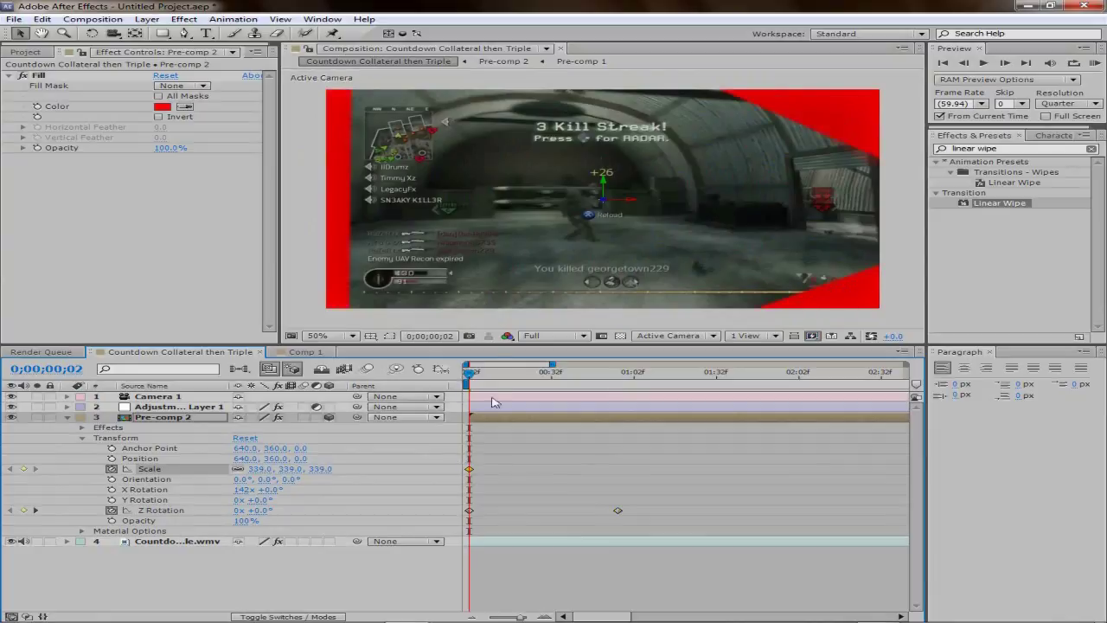
scroll(644, 294, "down", 4)
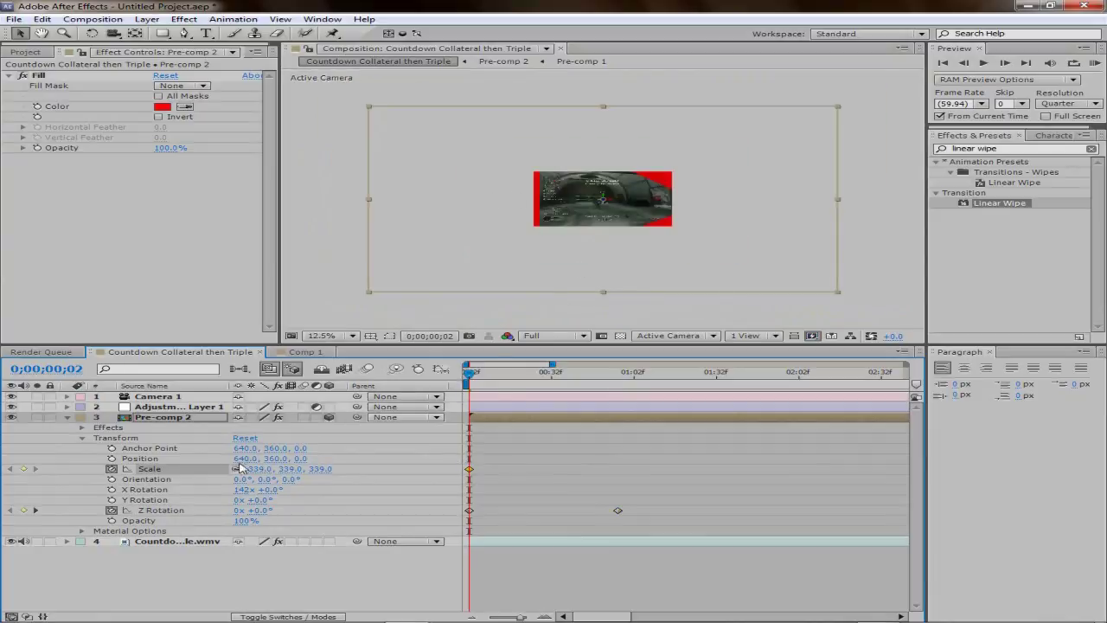
mouse_move(252, 469)
left_mouse_down()
mouse_move(130, 468)
mouse_move(271, 456)
left_mouse_up()
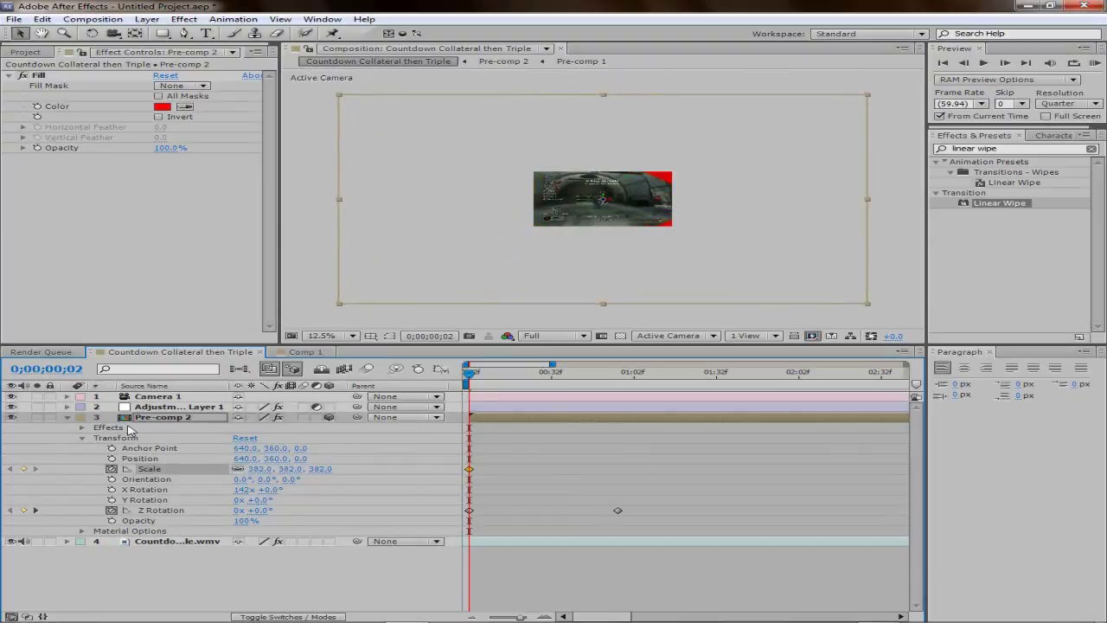
left_click(351, 336)
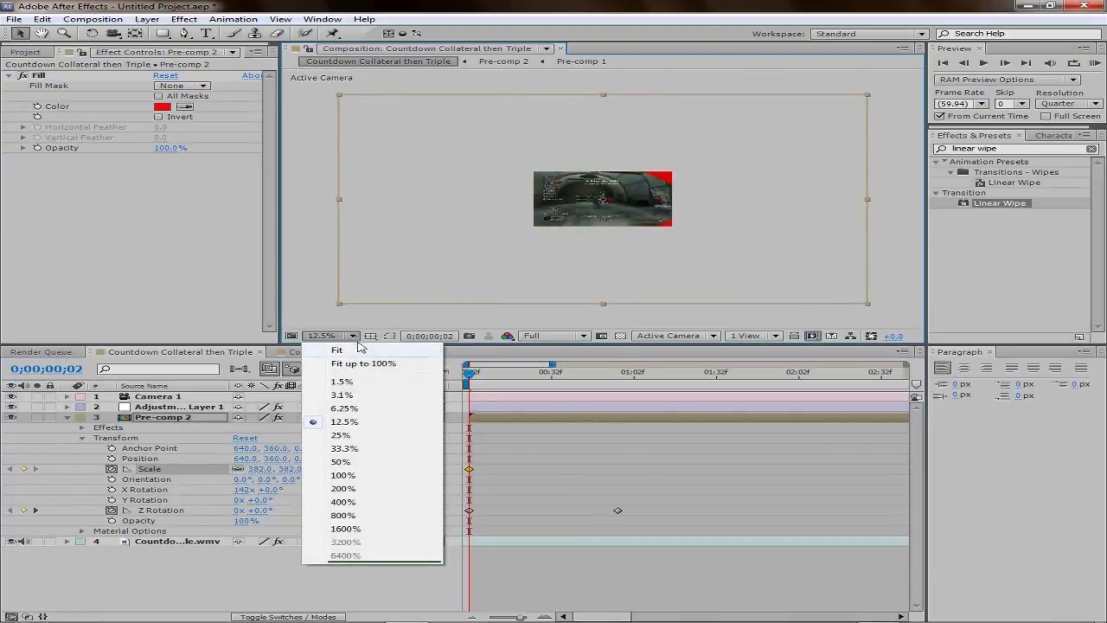
left_click(346, 366)
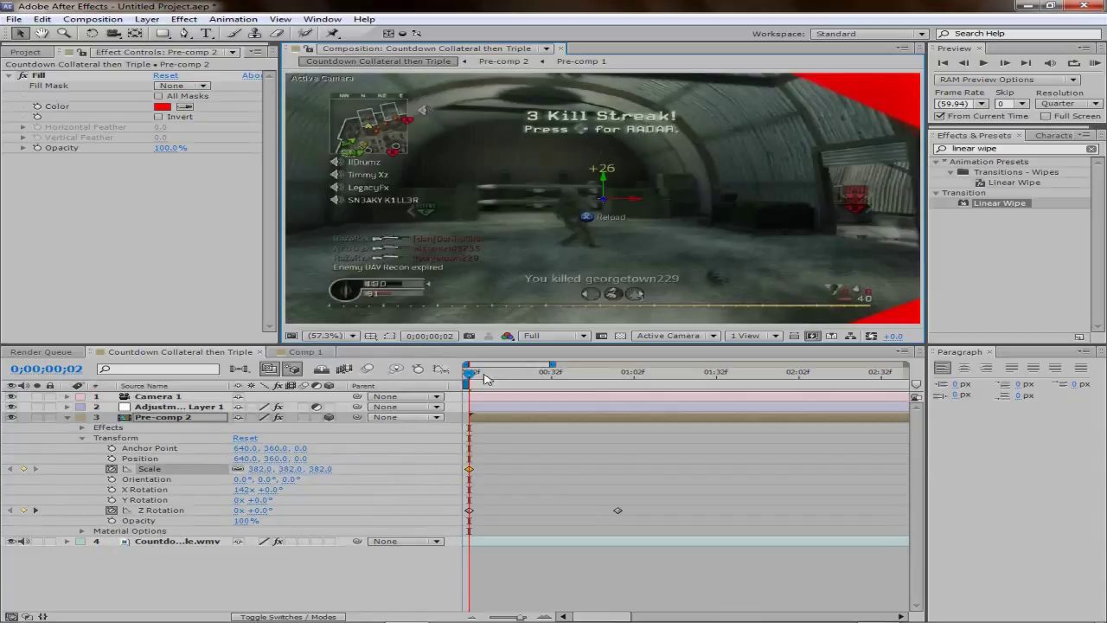
left_click_drag(486, 376, 618, 374)
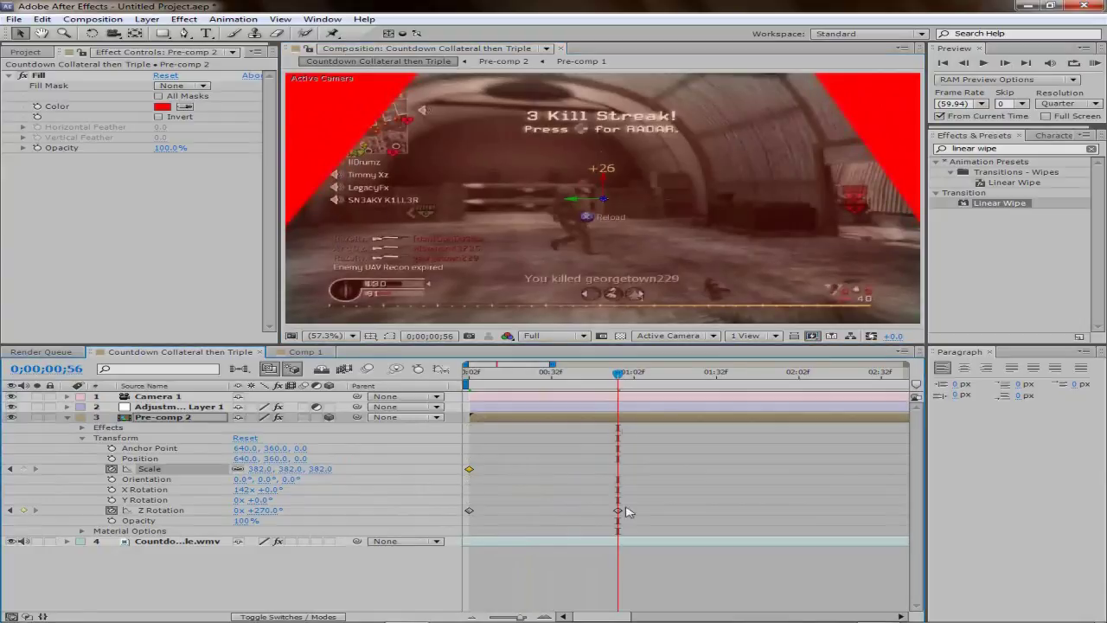
Key Pre-comp 2's Scale down to 13% at frame 56
mouse_move(618, 515)
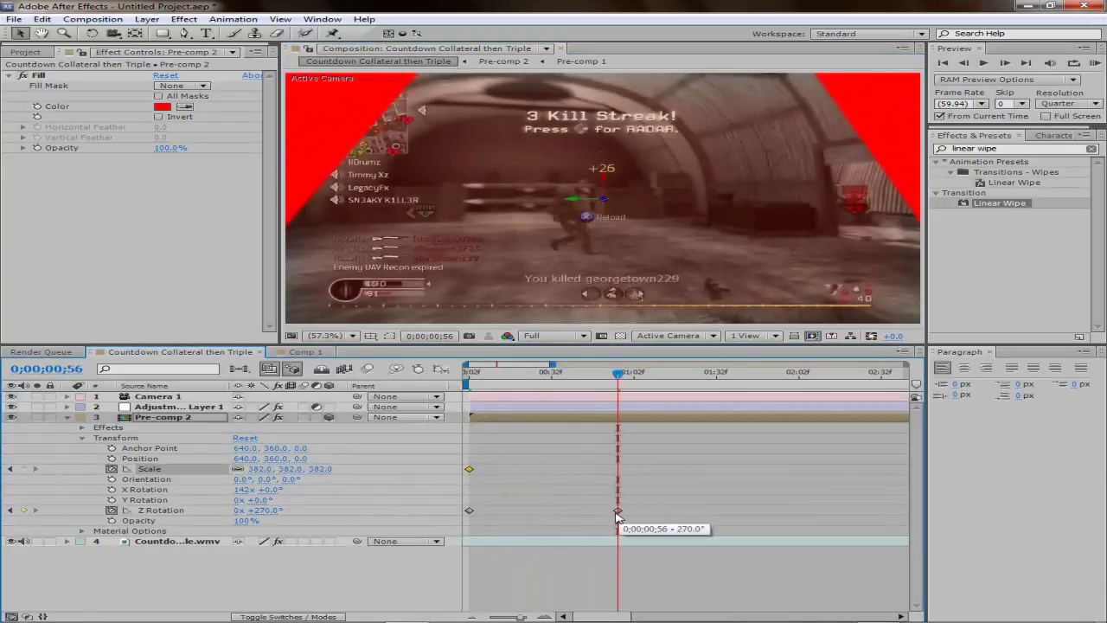
left_click_drag(260, 469, 2, 479)
left_click(259, 469)
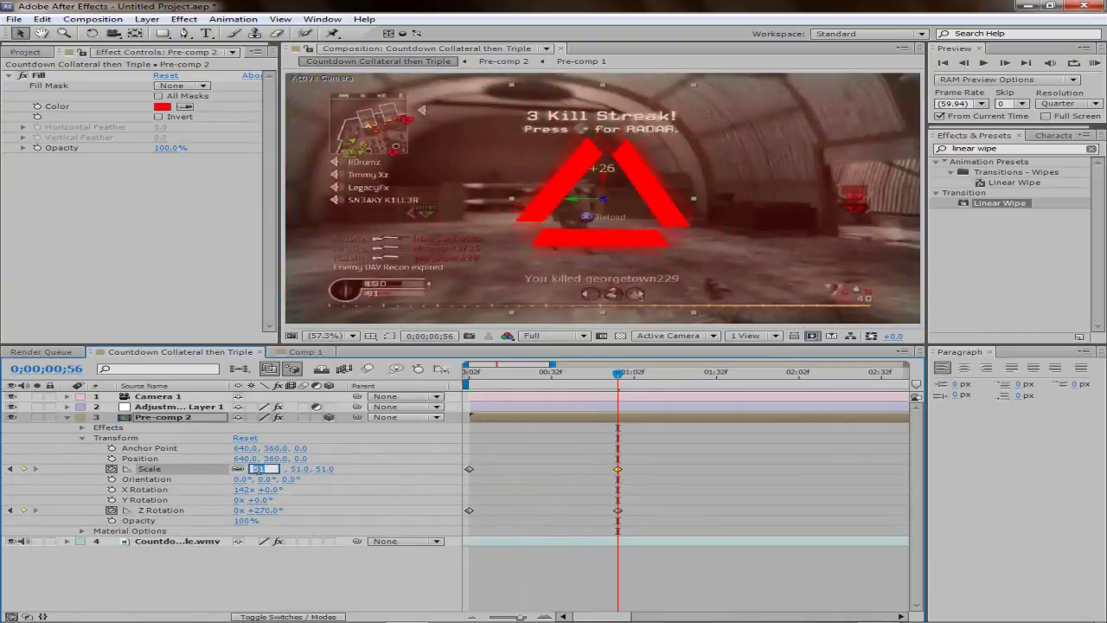
type("13")
key("Return")
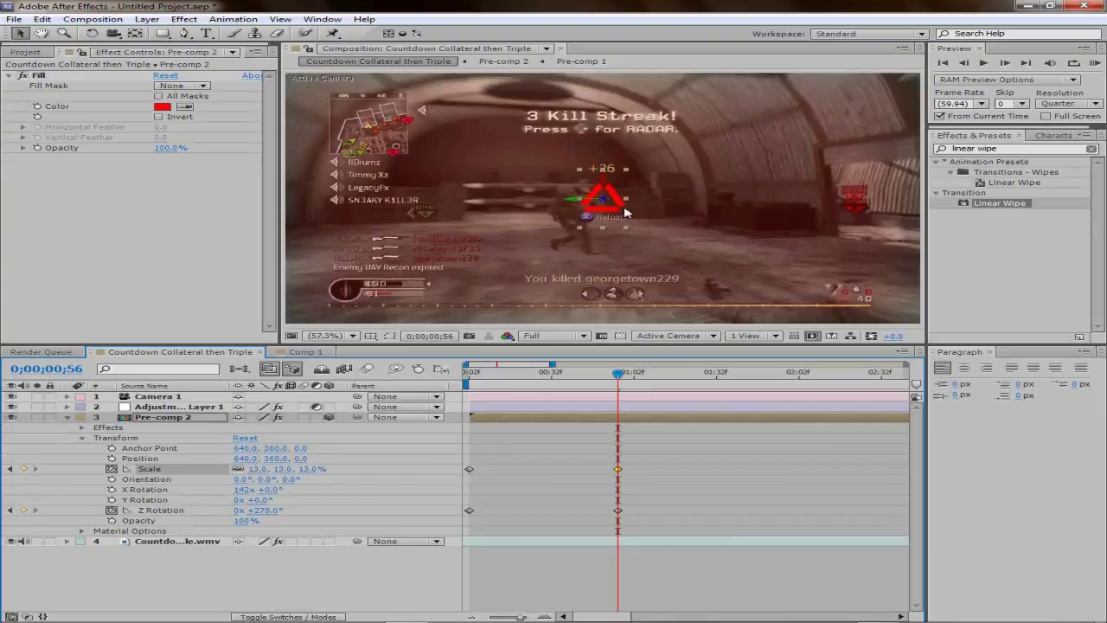
Place the triangle over the enemy target, shrink it further to 9%, and rewind to review
left_click_drag(618, 216, 581, 209)
left_click(581, 210)
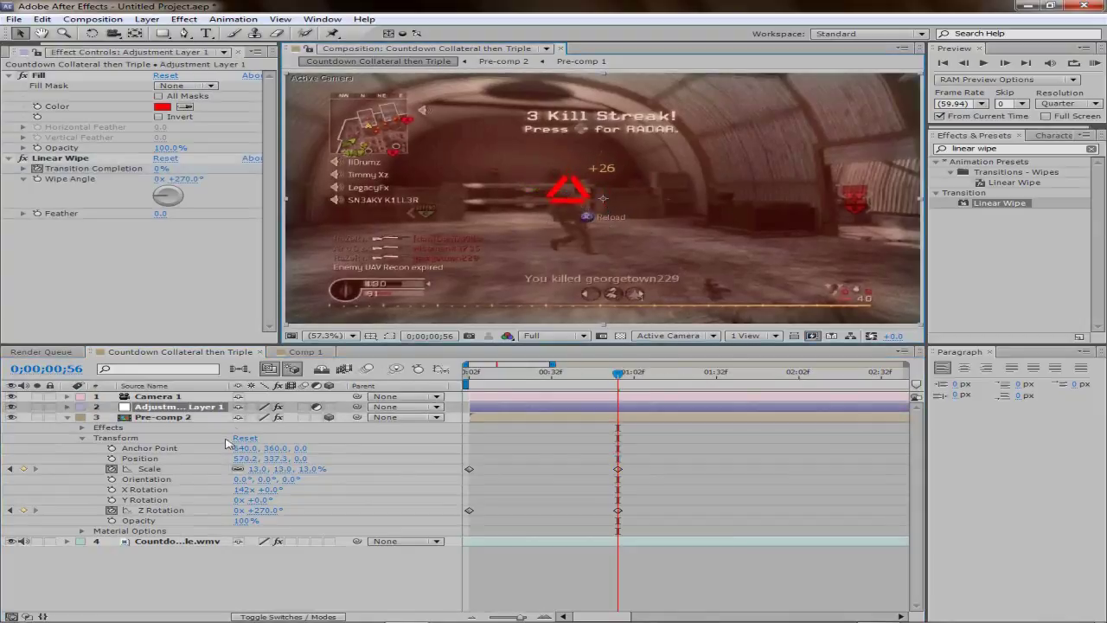
left_click_drag(261, 469, 255, 468)
left_click(665, 279)
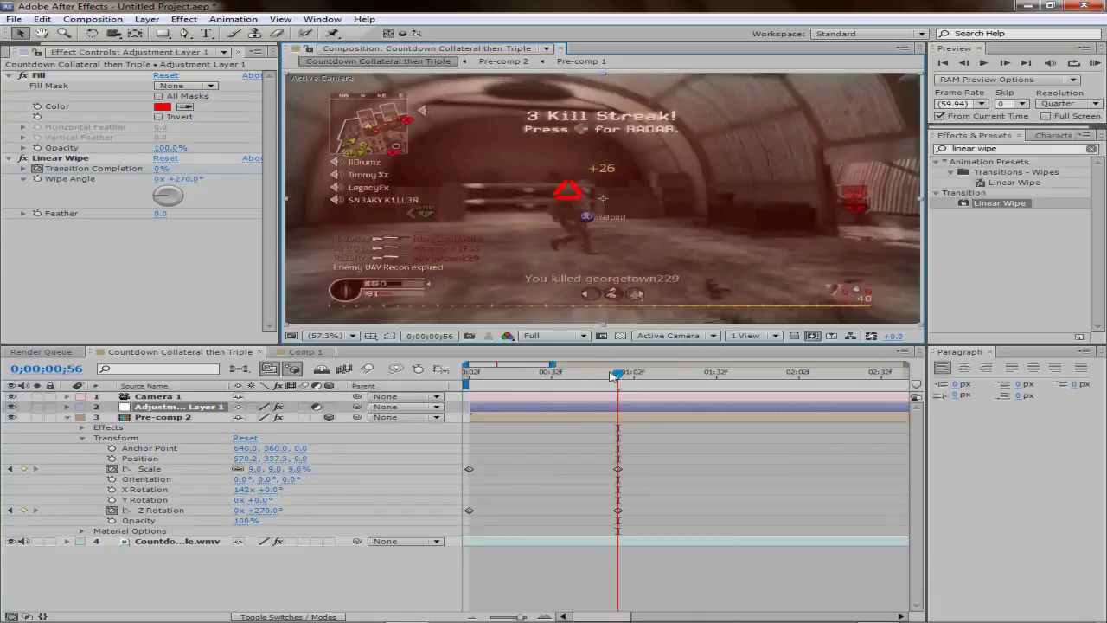
left_click_drag(613, 373, 390, 419)
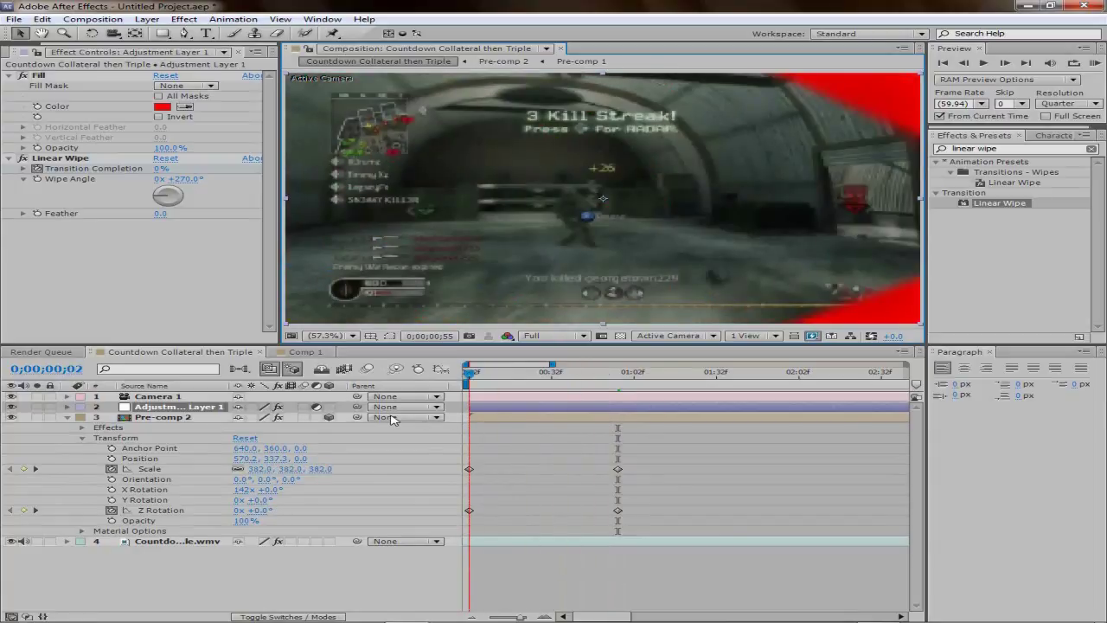
Reveal Camera 1's Transform and Camera Options and keyframe Point of Interest, Position and Orientation
left_click(67, 417)
left_click(68, 396)
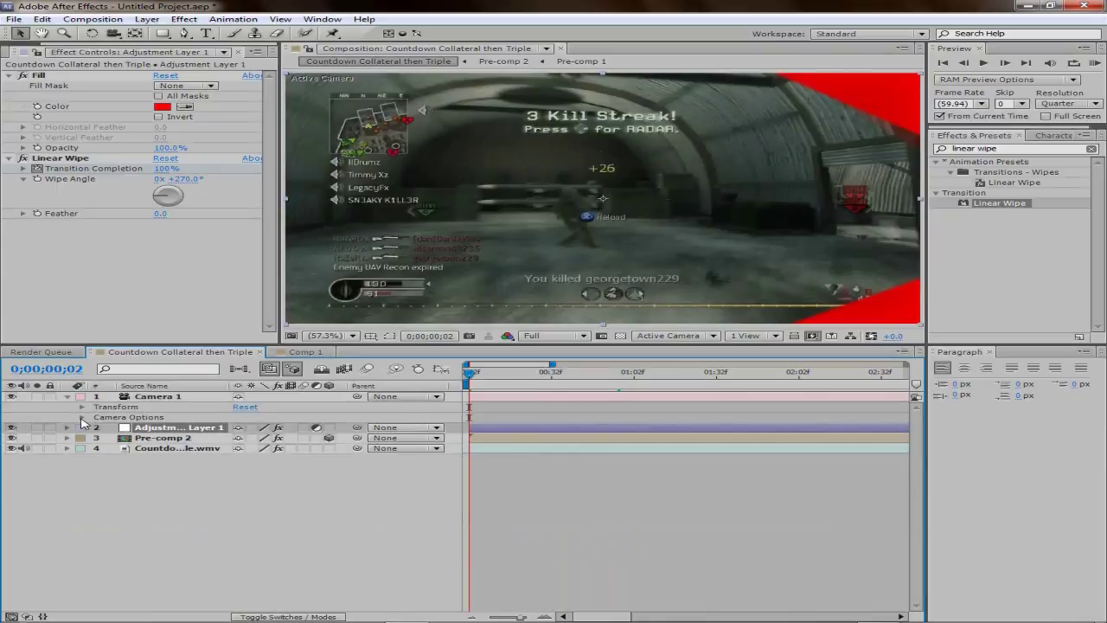
left_click(82, 418)
left_click(82, 407)
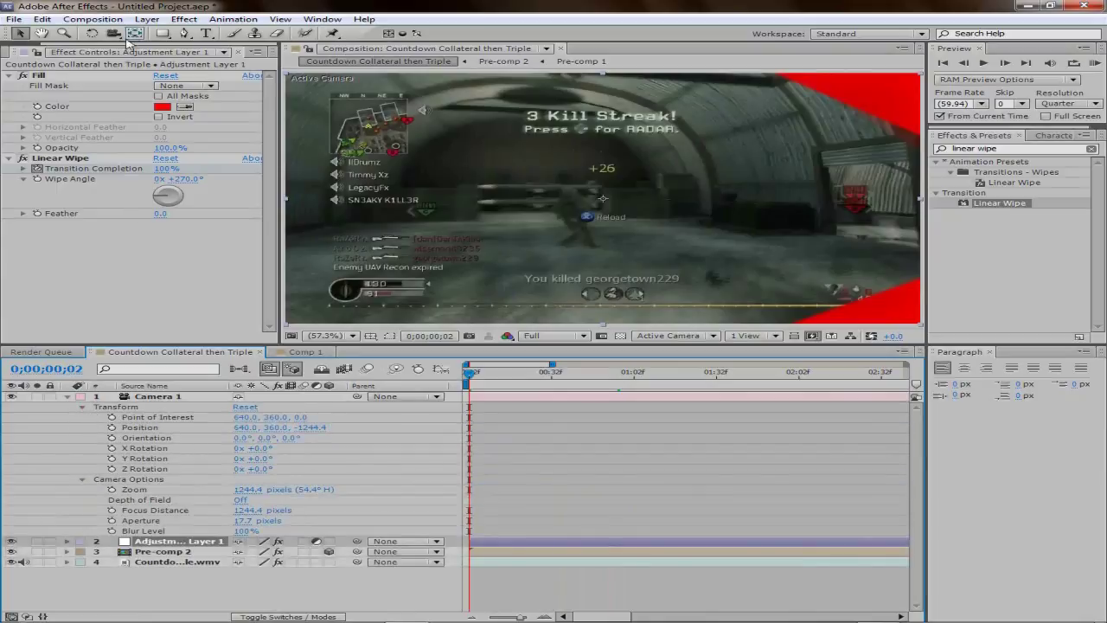
left_click(112, 417)
left_click(111, 428)
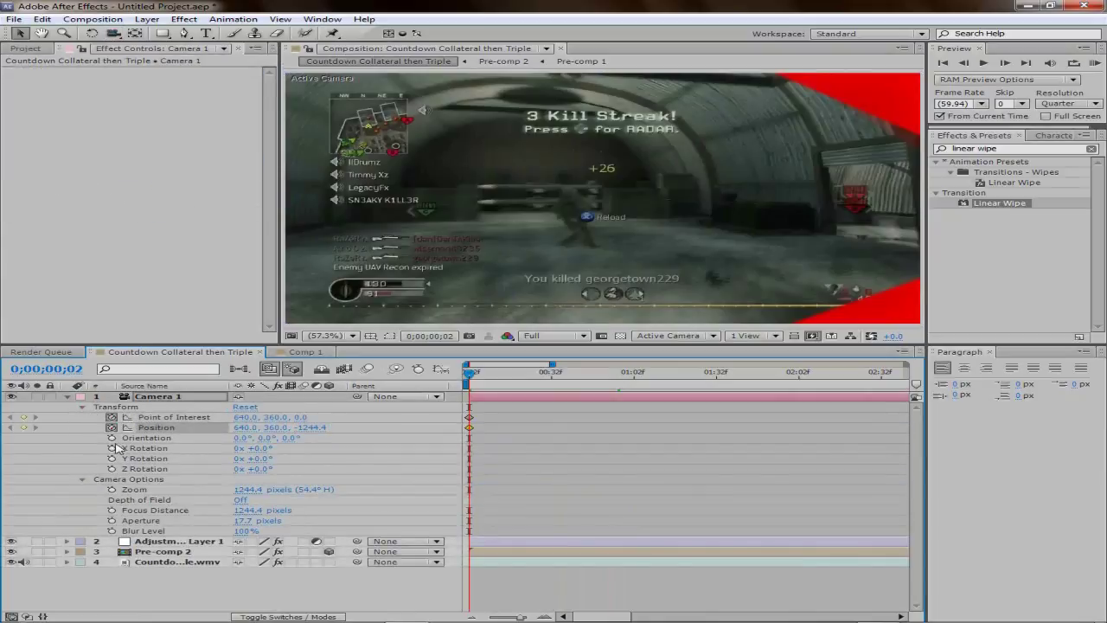
left_click(111, 437)
Keyframe the camera's X/Y/Z Rotation, Zoom, Focus Distance, Aperture and Blur Level, and turn Depth of Field On
left_click(112, 448)
left_click(111, 458)
left_click(111, 469)
left_click(111, 489)
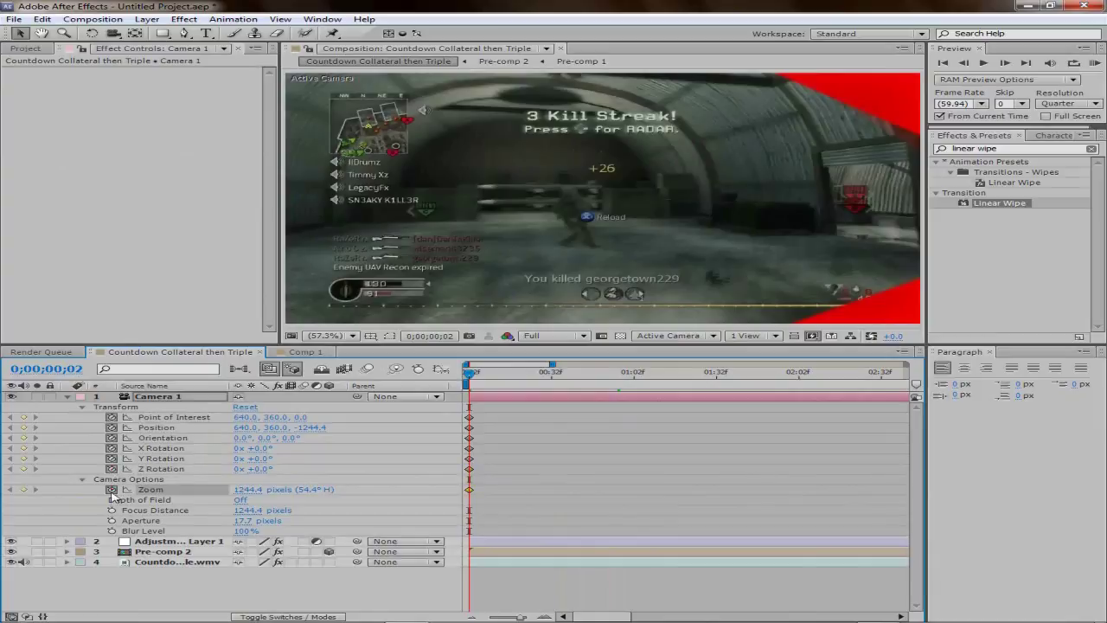
left_click(111, 510)
left_click(112, 521)
left_click(112, 531)
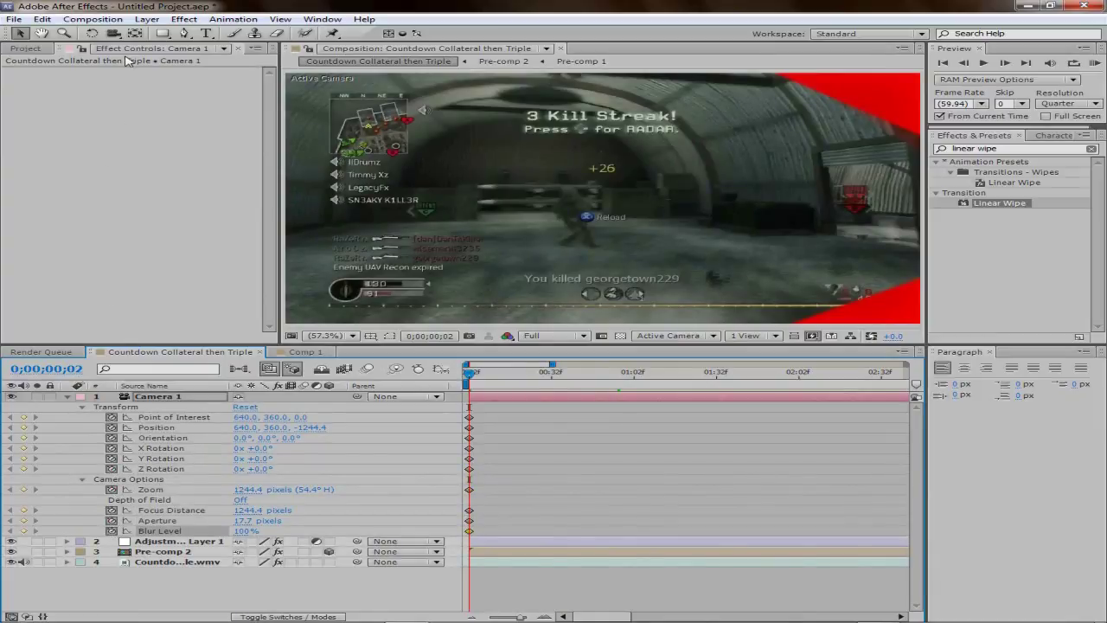
left_click(238, 500)
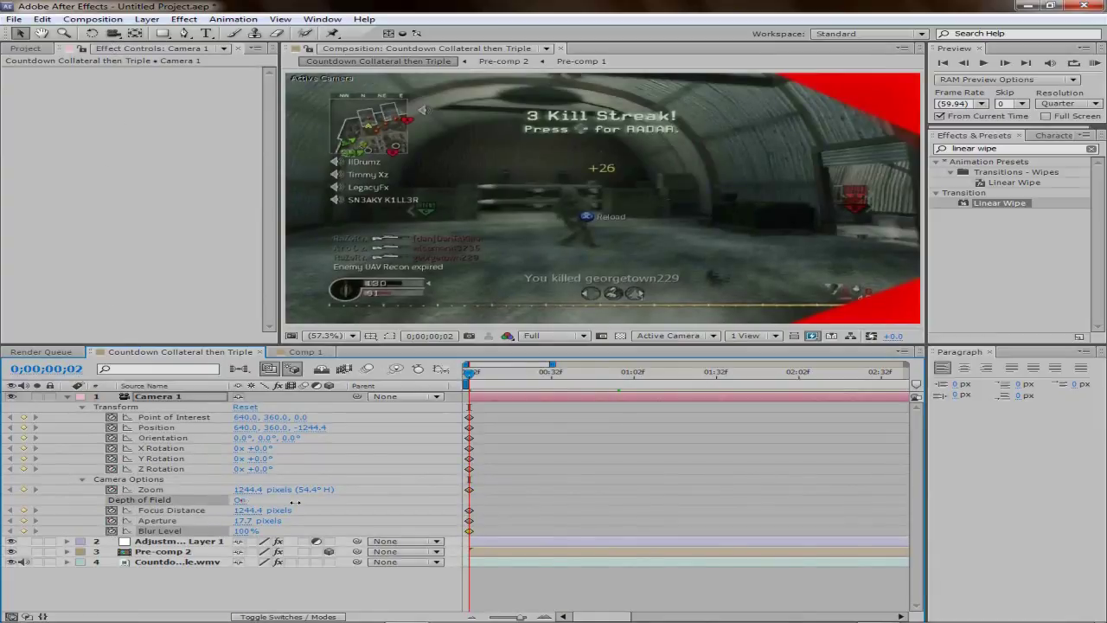
Pan Camera 1 with the Track XY Camera Tool to offset the opening view, then check it at Fit up to 100%
left_click_drag(115, 33, 222, 65)
scroll(586, 232, "down", 5)
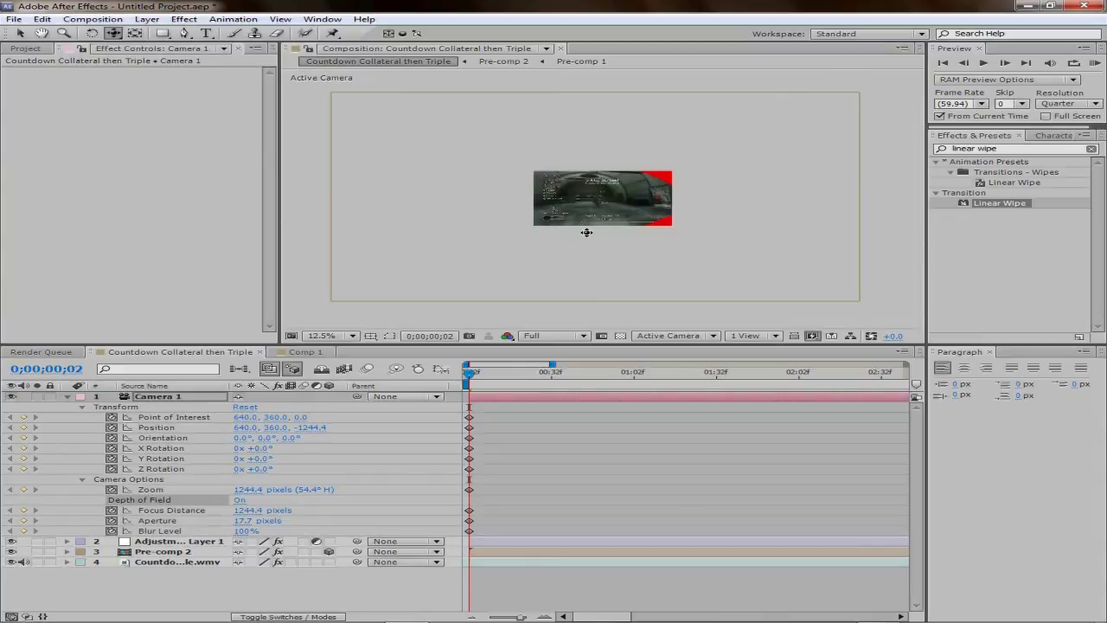
left_click_drag(600, 196, 646, 283)
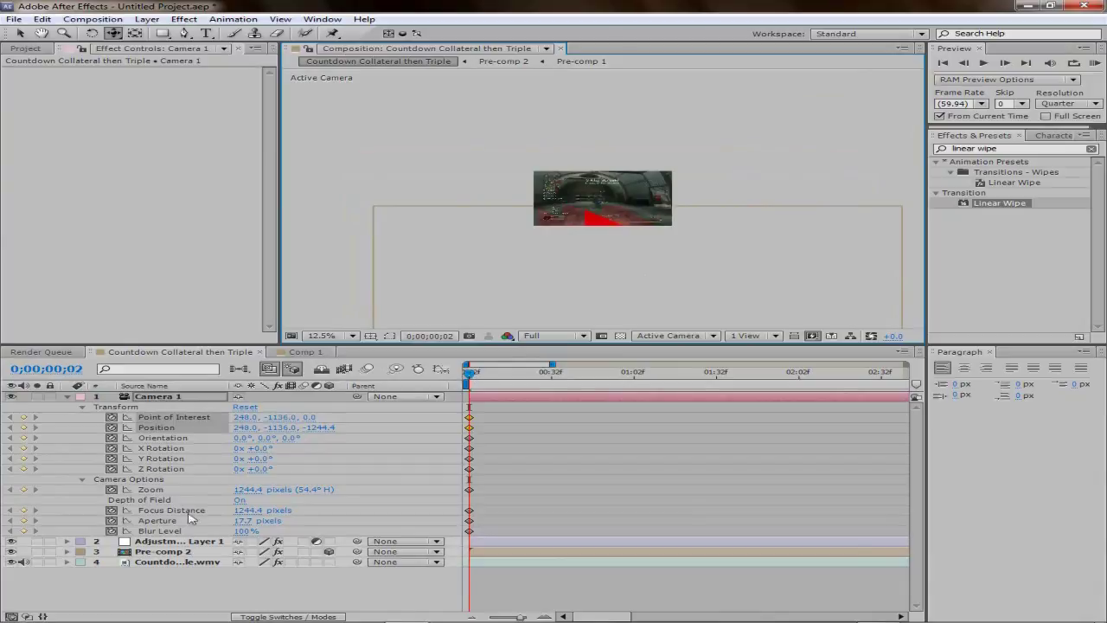
left_click(68, 552)
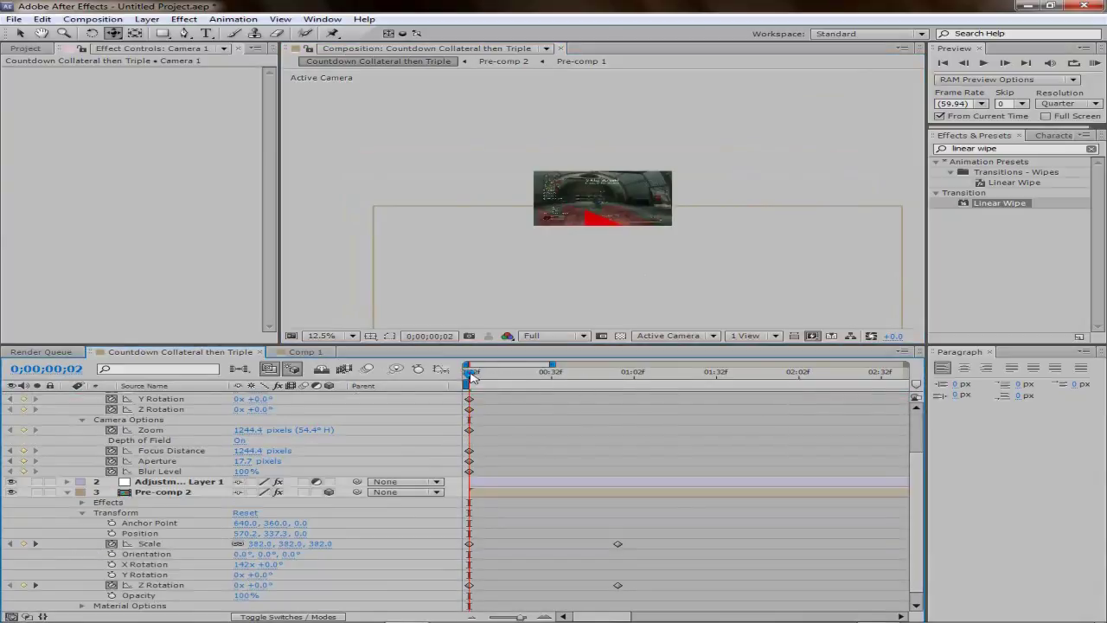
left_click_drag(527, 380, 619, 380)
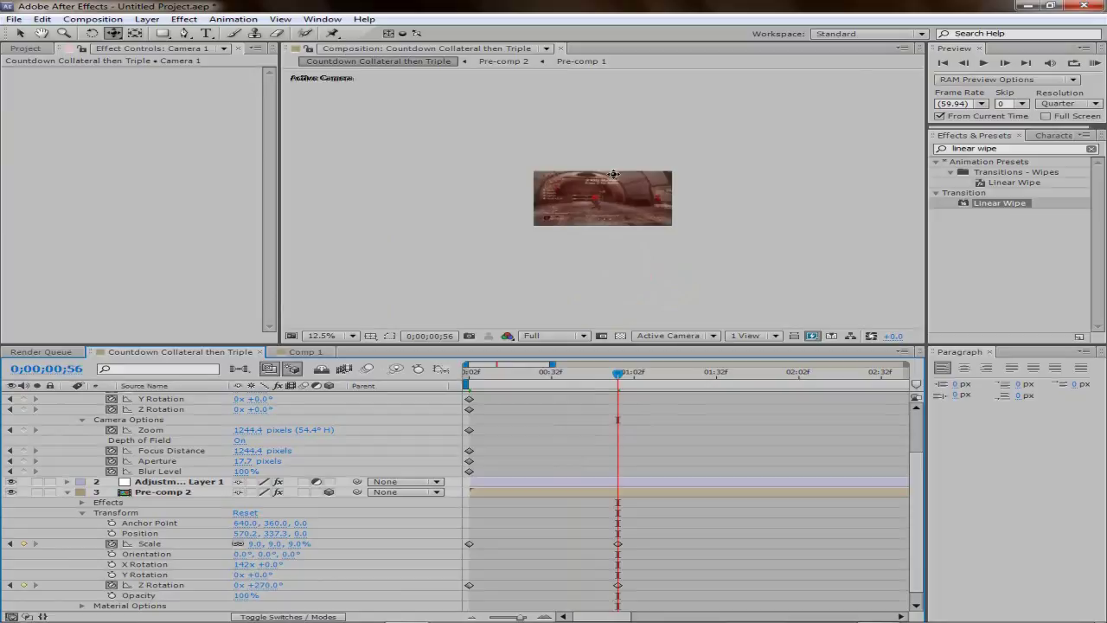
scroll(613, 173, "up", 5)
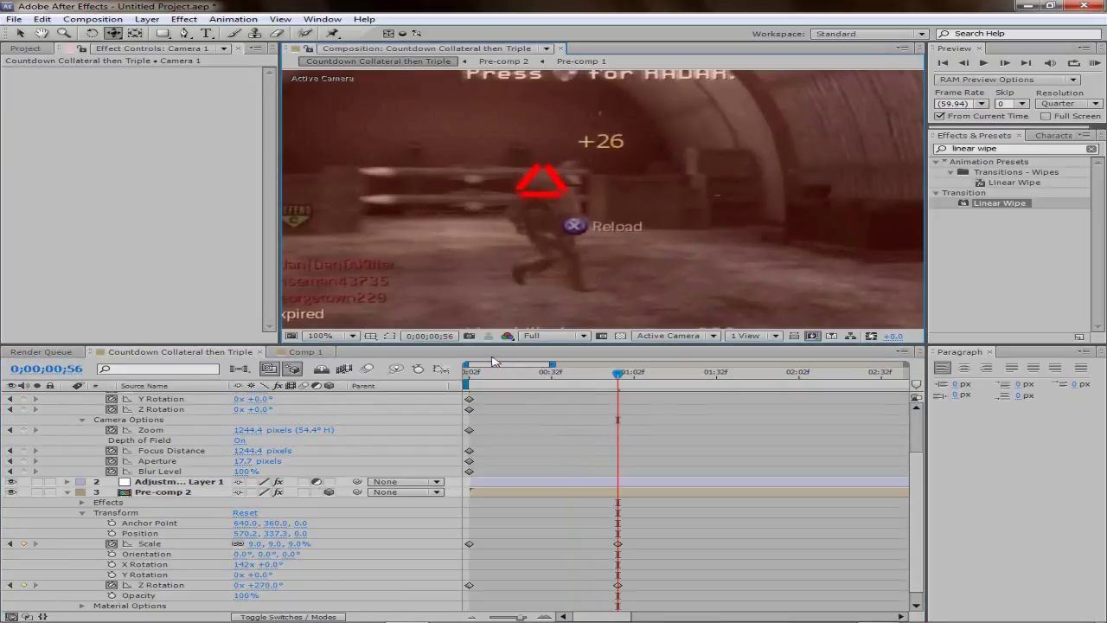
left_click(341, 336)
left_click(358, 363)
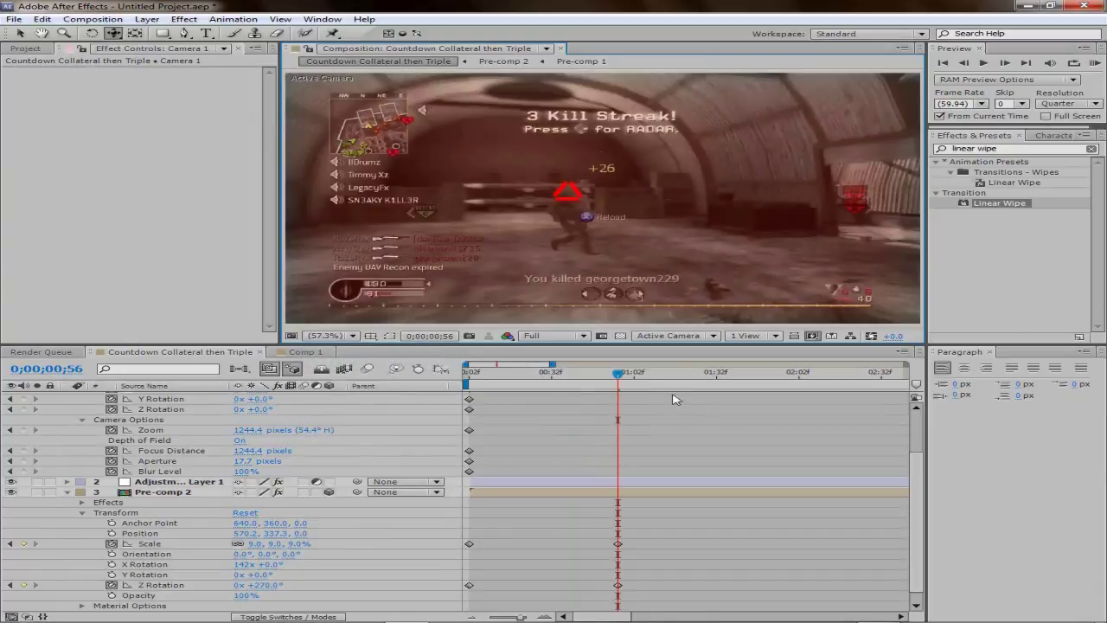
left_click_drag(617, 375, 467, 380)
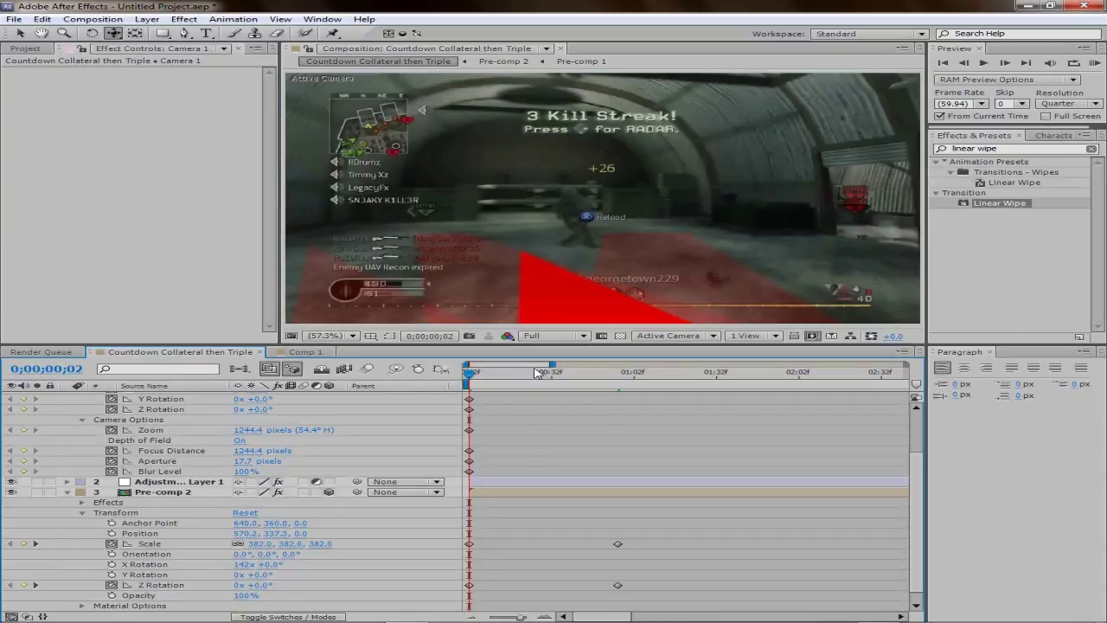
Refine the camera's starting offset, nudging it right then left, and check at the one-second mark
scroll(613, 285, "down", 7)
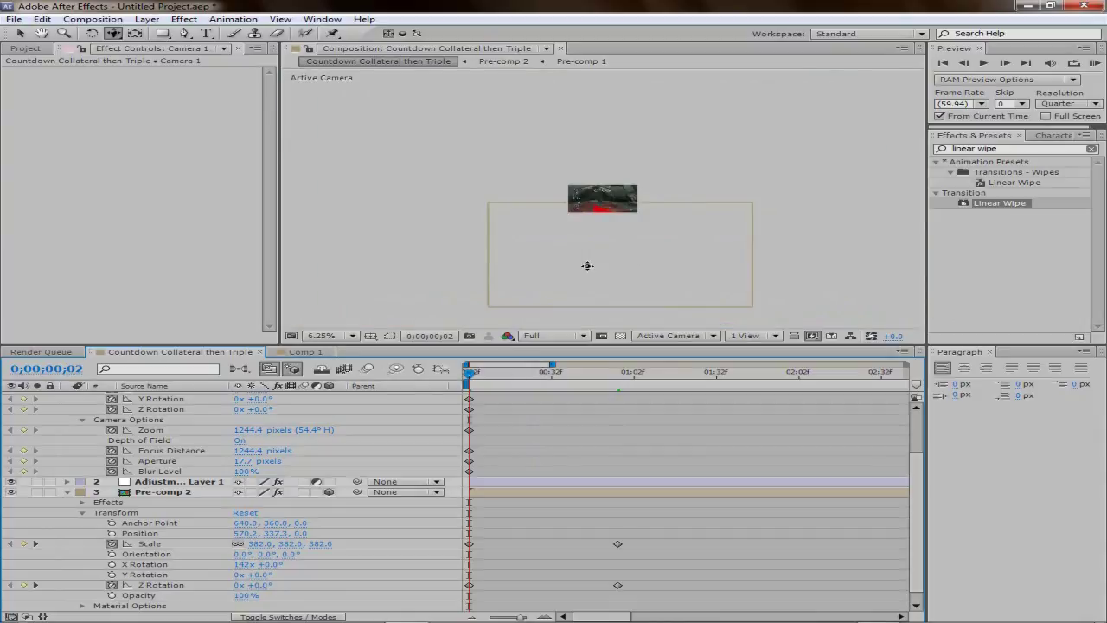
left_click_drag(637, 272, 659, 271)
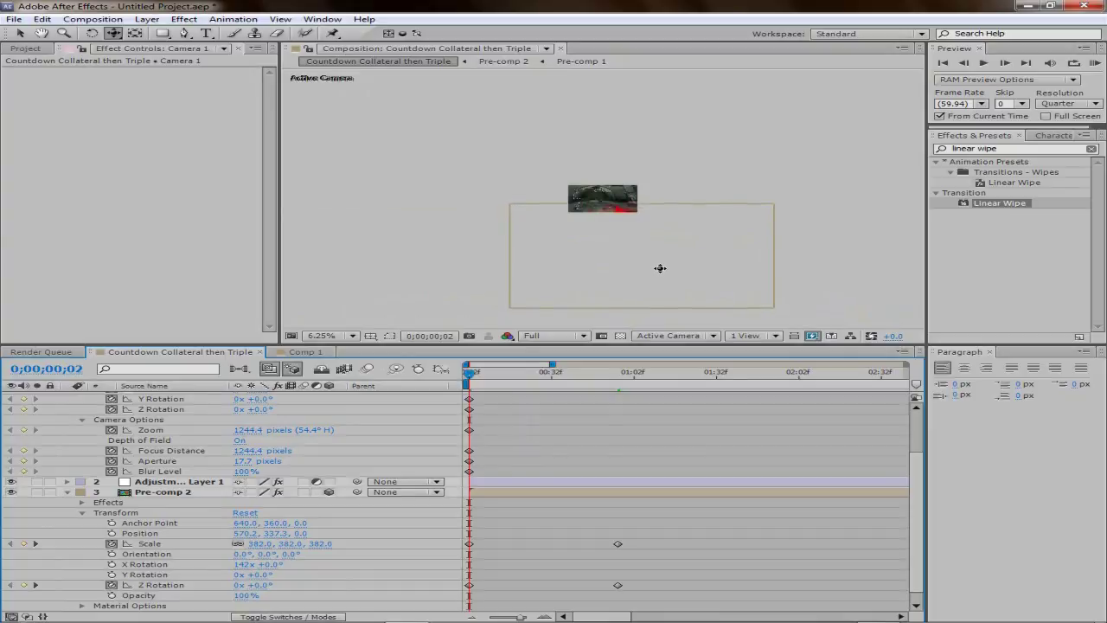
left_click(353, 336)
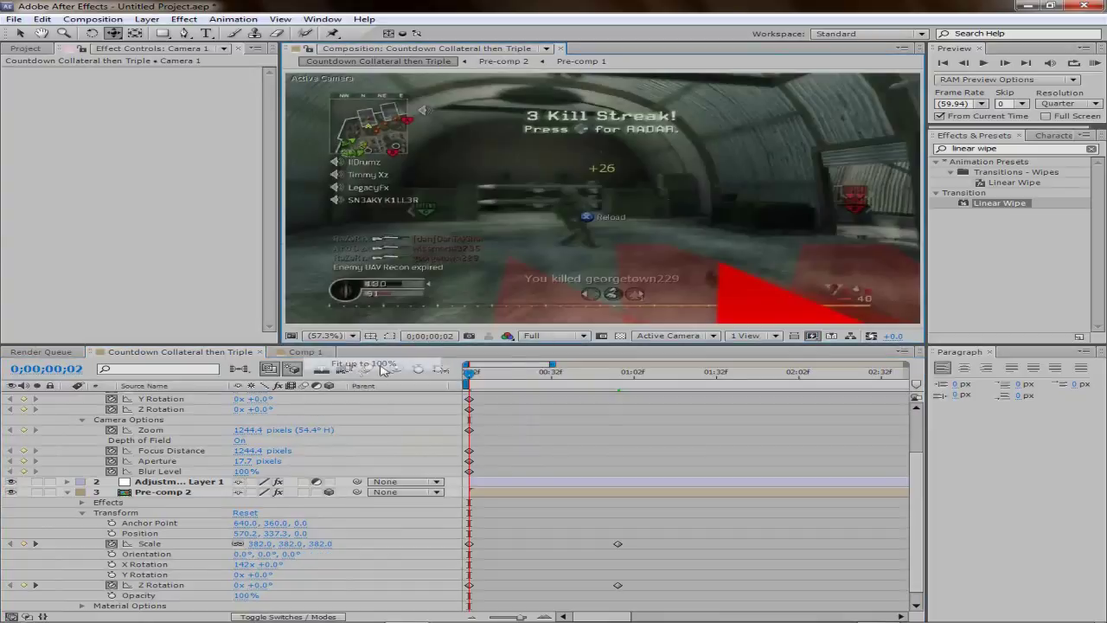
mouse_move(470, 372)
left_mouse_down()
mouse_move(660, 375)
mouse_move(470, 373)
left_mouse_up()
scroll(545, 261, "down", 7)
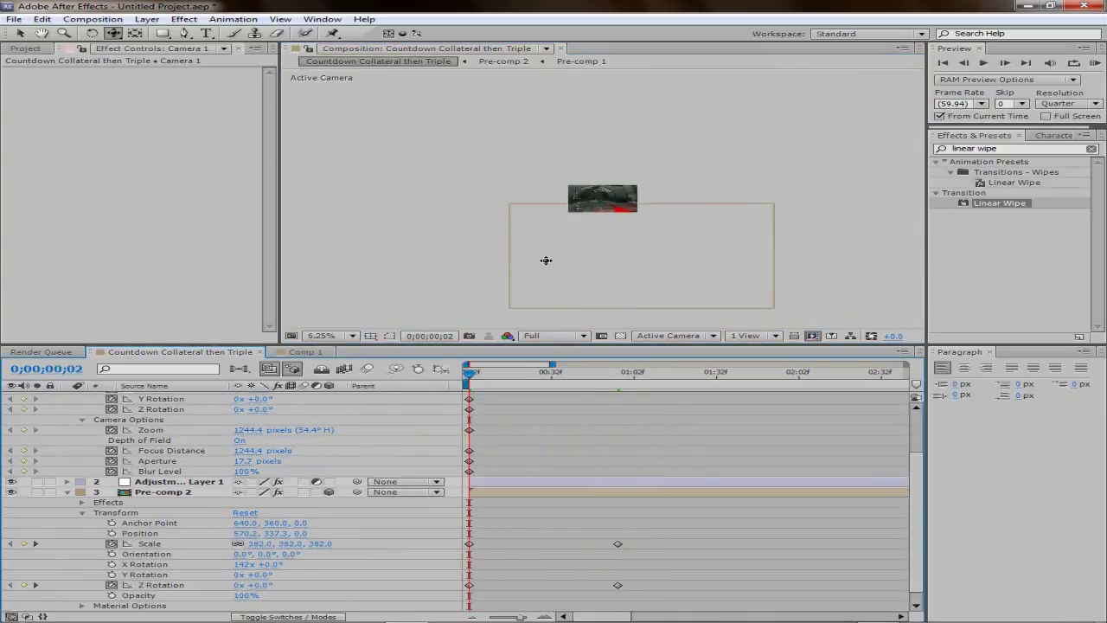
left_click_drag(545, 260, 506, 270)
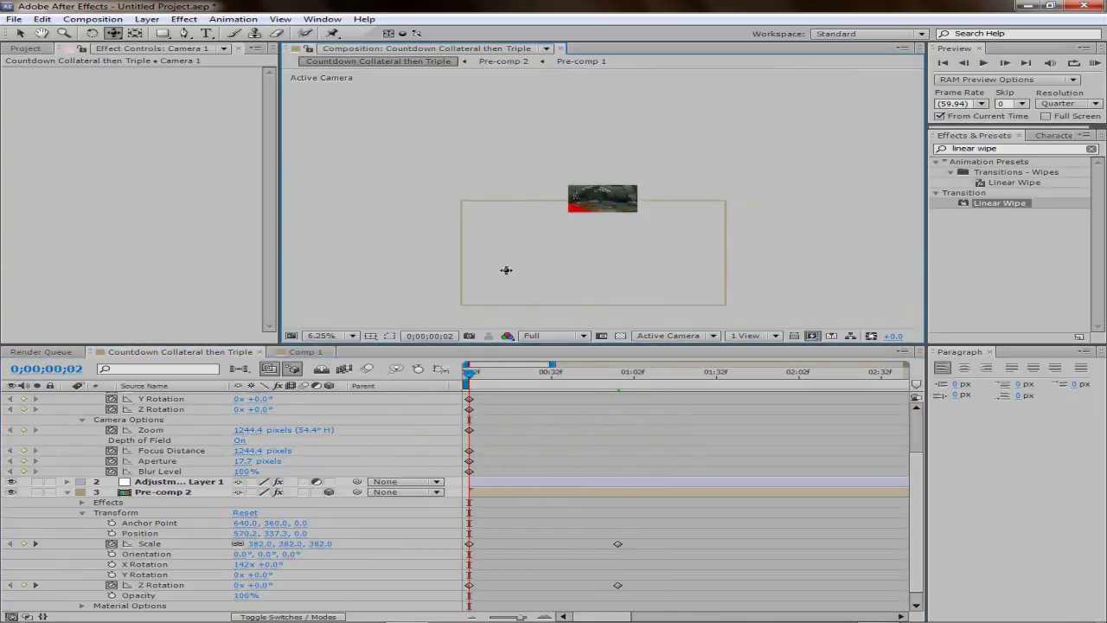
left_click(330, 335)
left_click(346, 357)
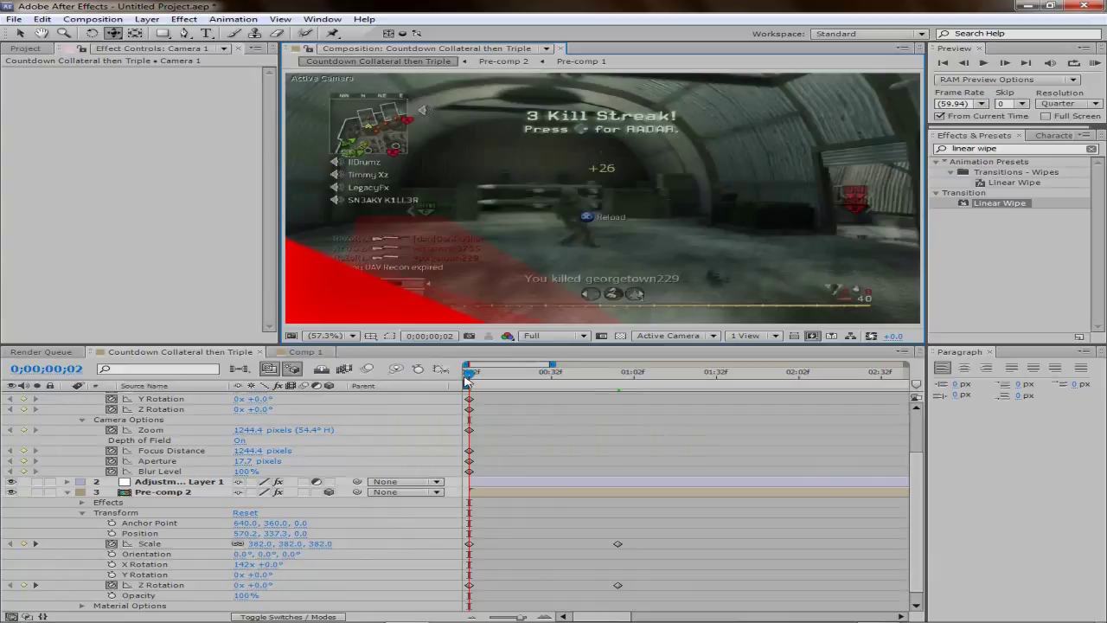
left_click_drag(468, 378, 504, 383)
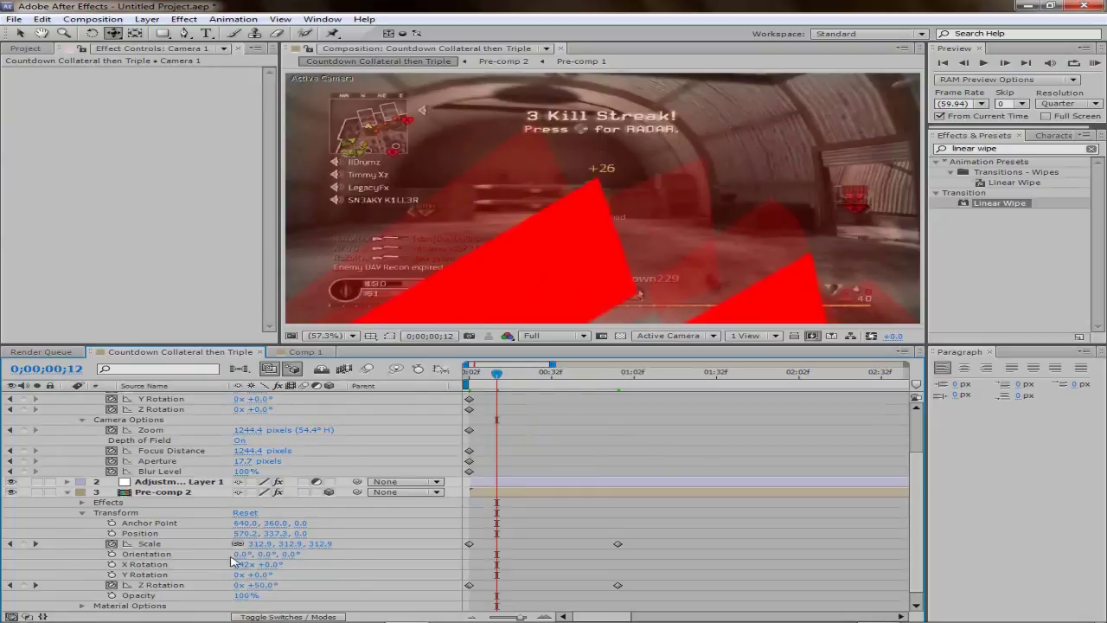
Add a 140.9% Scale keyframe at frame 12 and orbit the camera to a new angle
left_click_drag(279, 545, 171, 547)
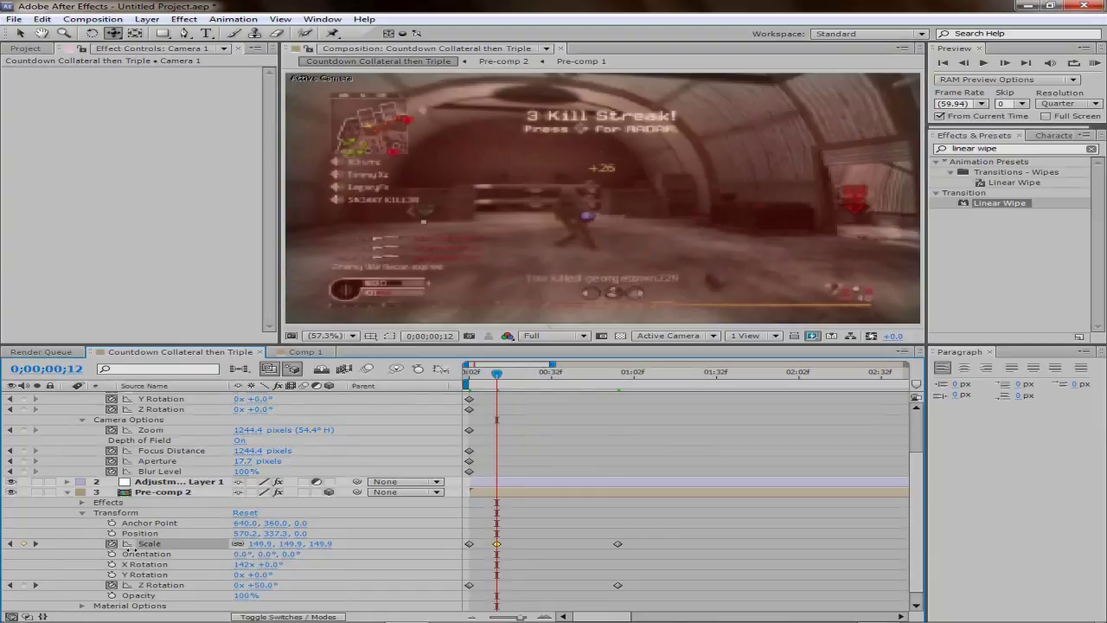
left_click(480, 306)
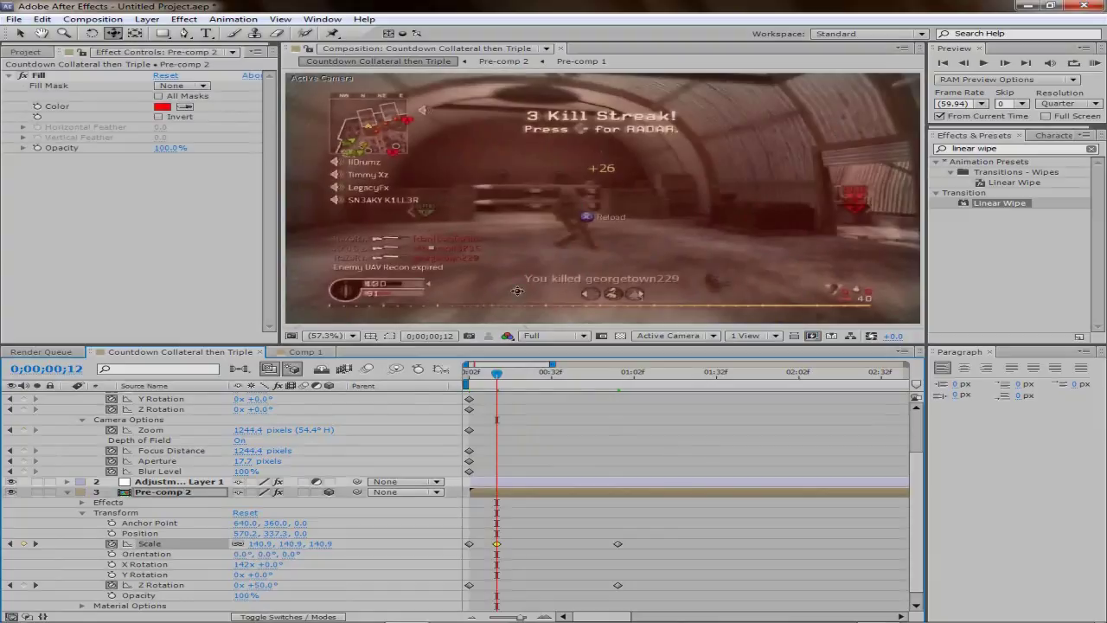
scroll(516, 291, "down", 5)
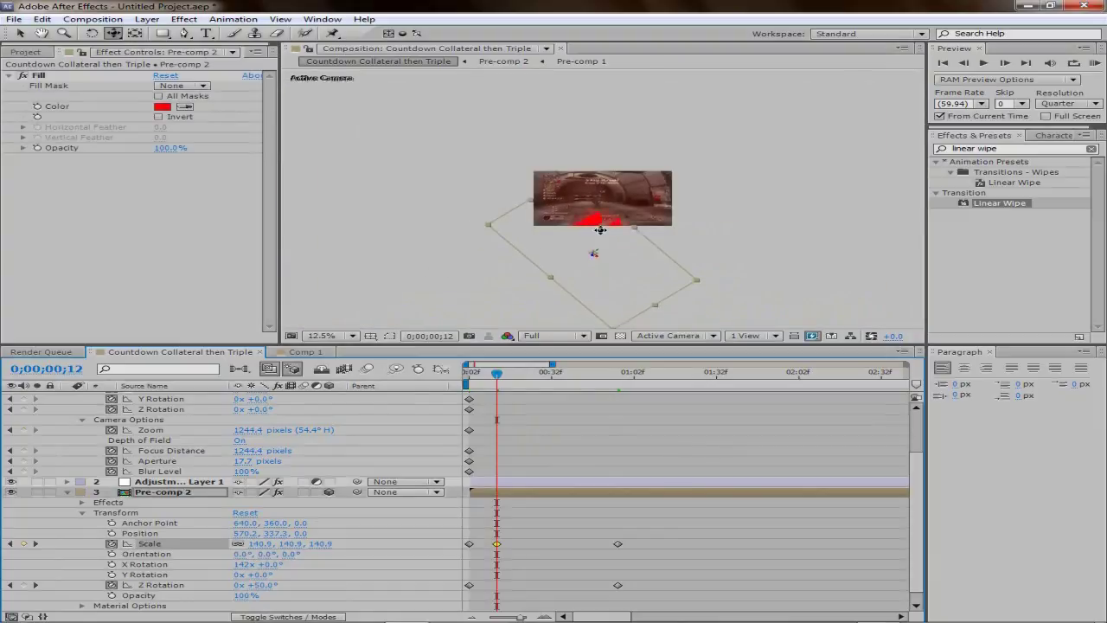
left_click_drag(600, 229, 596, 216)
left_click(353, 335)
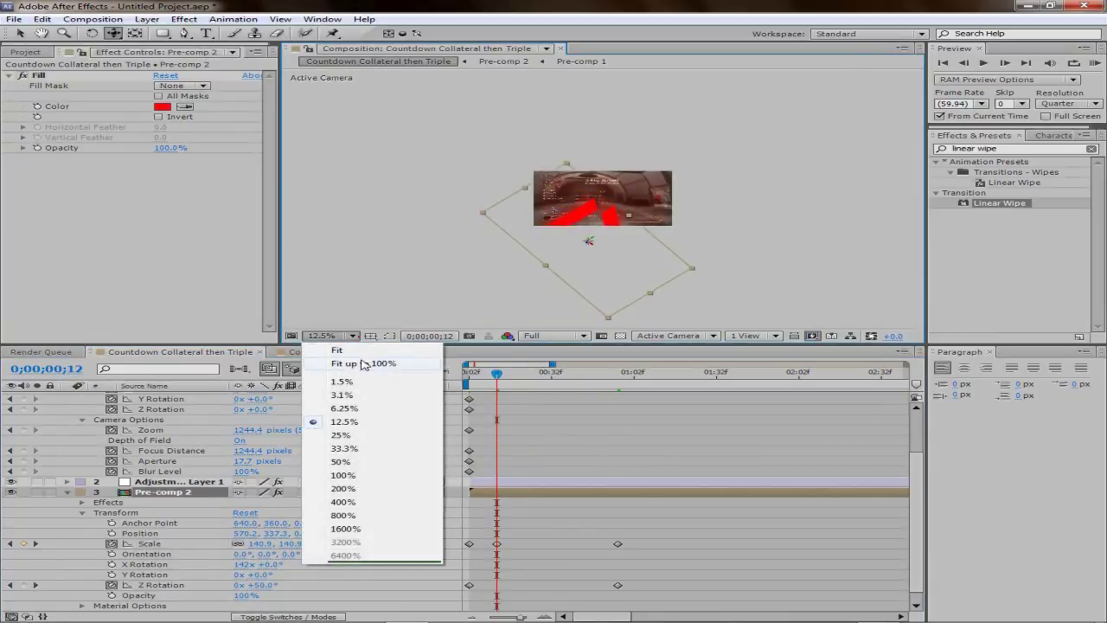
left_click(363, 364)
Preview the animation from the start of the composition
key("shift+Page_Up")
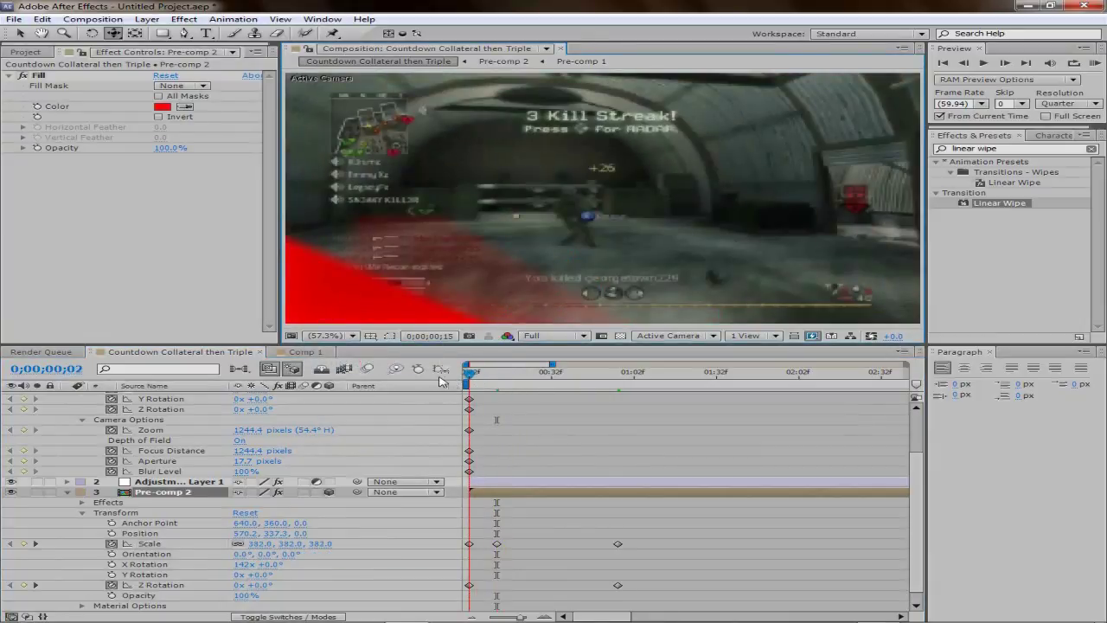
key("space")
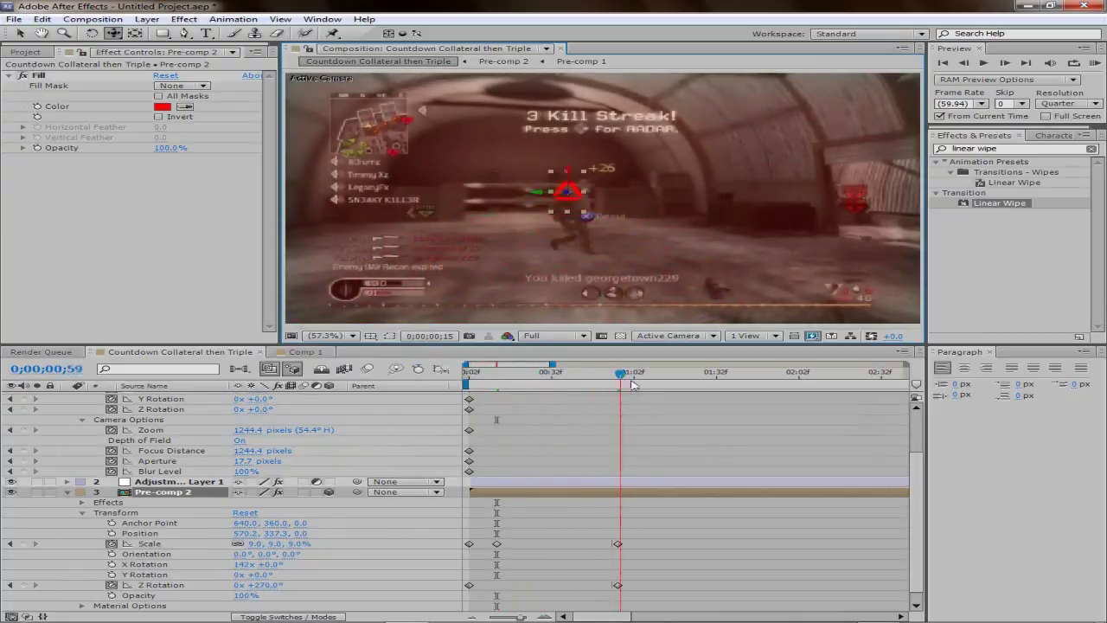
key("space")
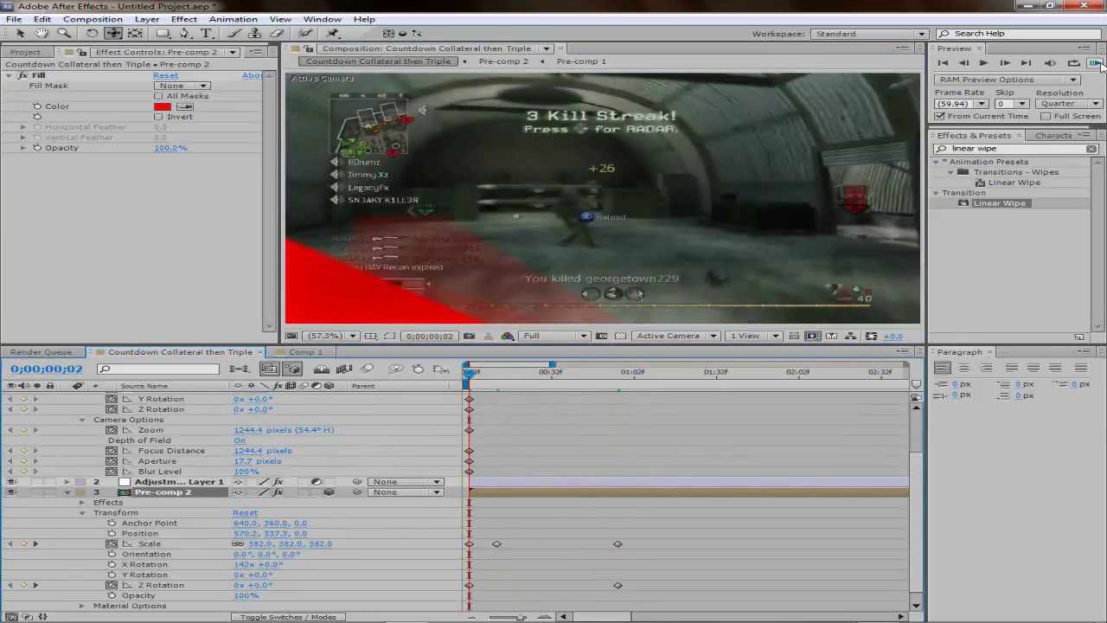
RAM-preview the fly-in, then raise Pre-comp 2's starting Scale to 428%
left_click(1099, 66)
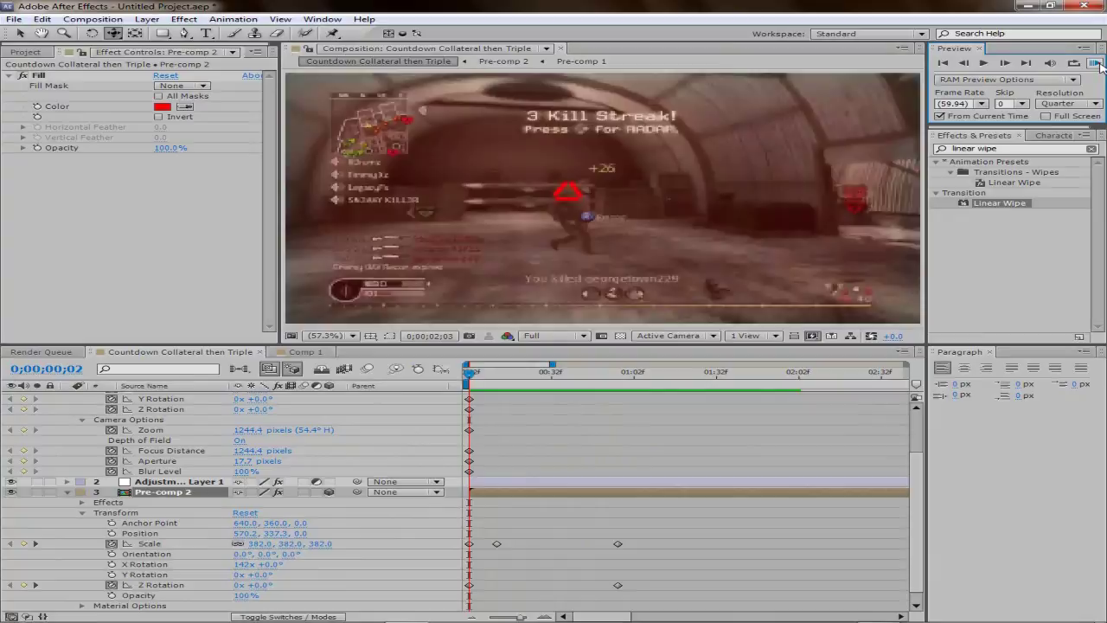
left_click(471, 374)
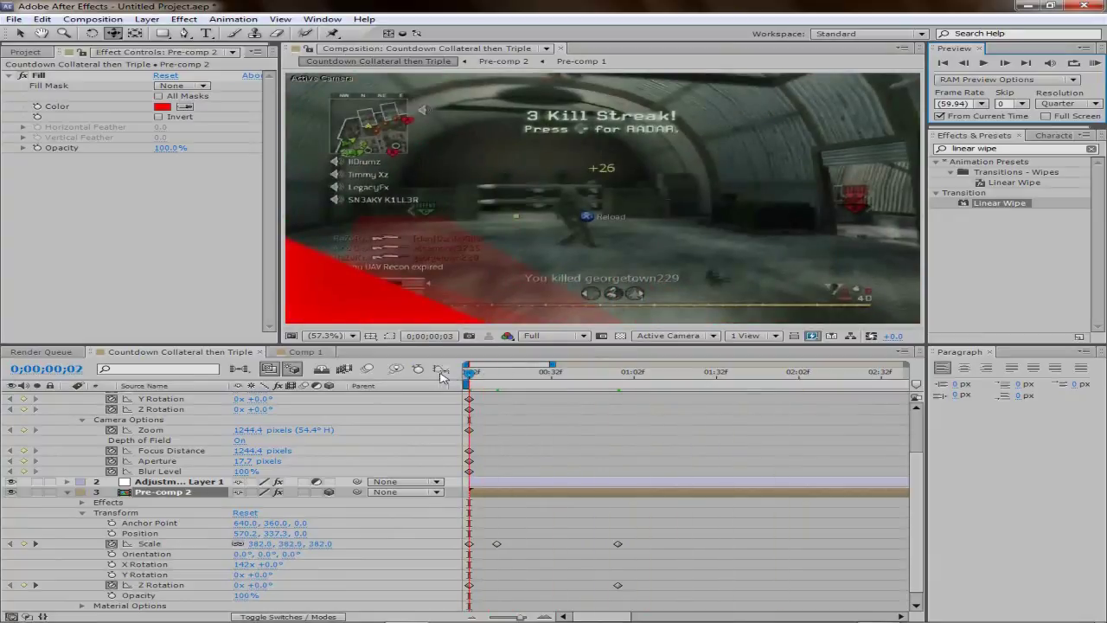
left_click_drag(260, 546, 294, 541)
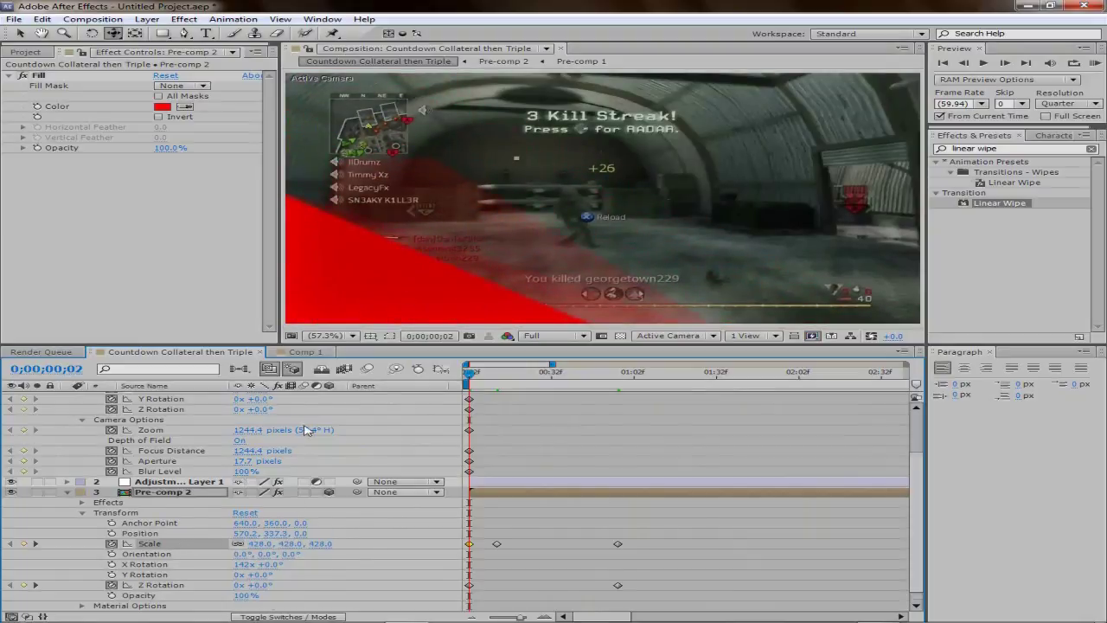
scroll(306, 430, "down", 1)
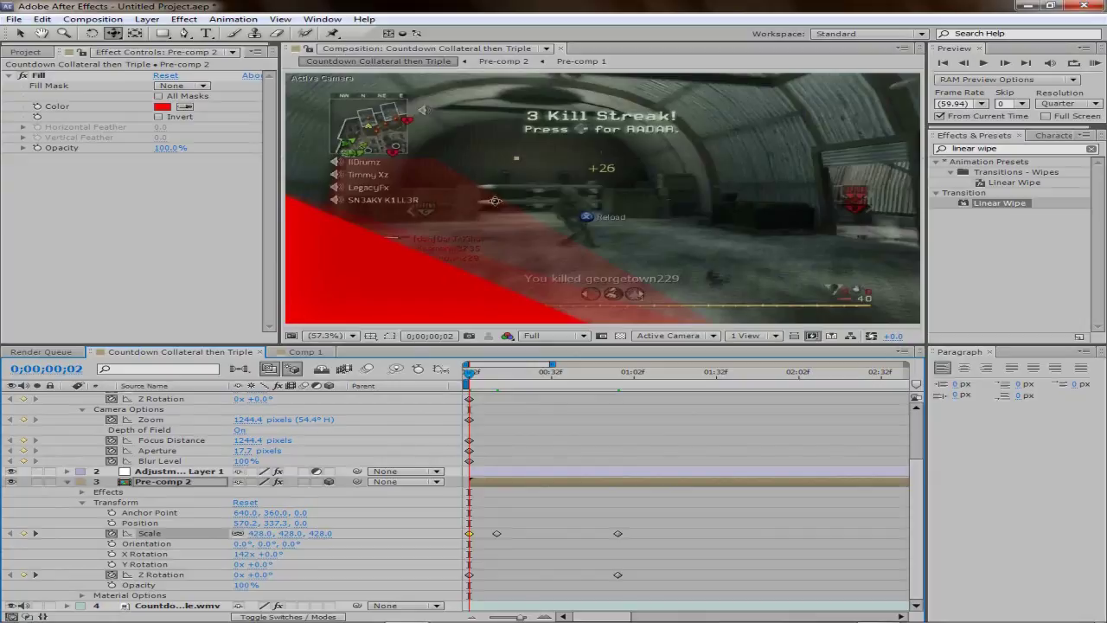
scroll(495, 200, "down", 7)
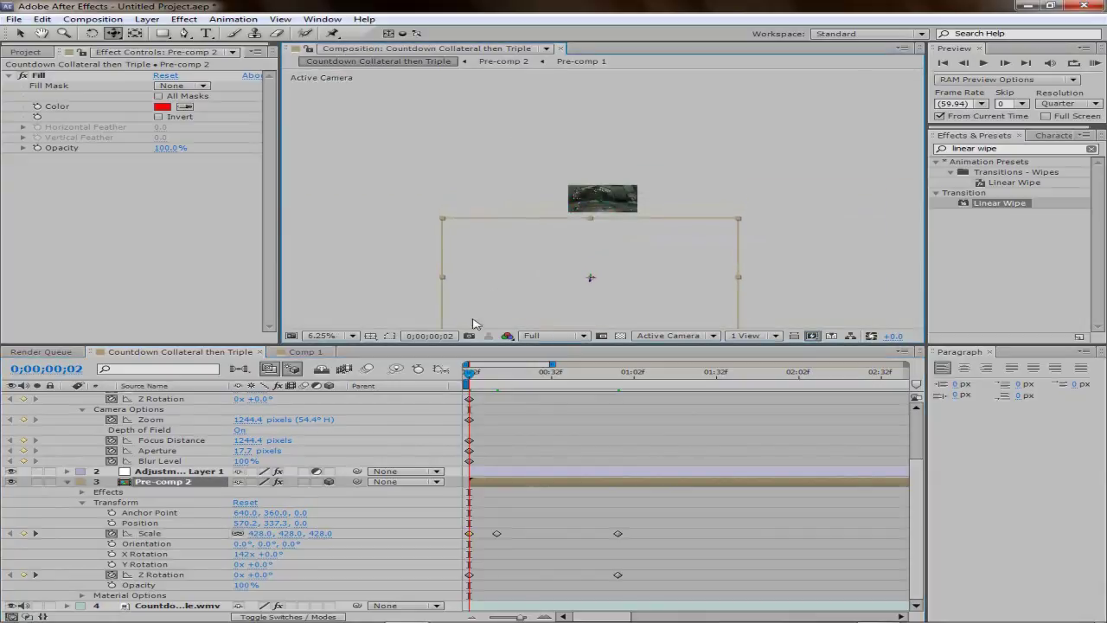
Scrub and play back the triangle's scale-and-spin fly-in at Fit up to 100% view
left_click_drag(468, 374, 546, 381)
key("space")
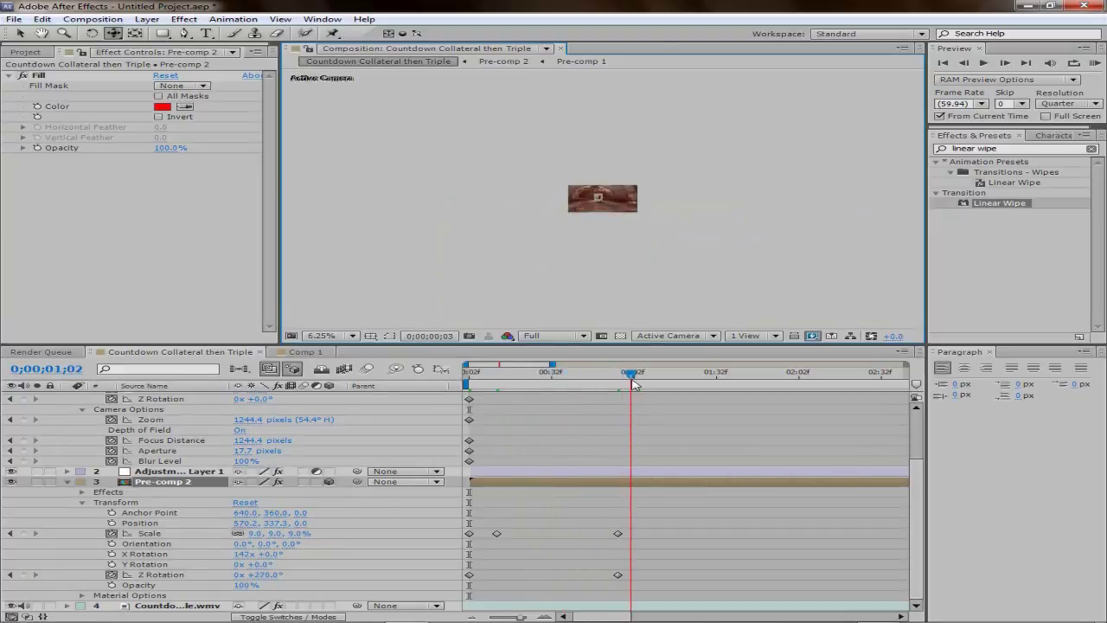
key("space")
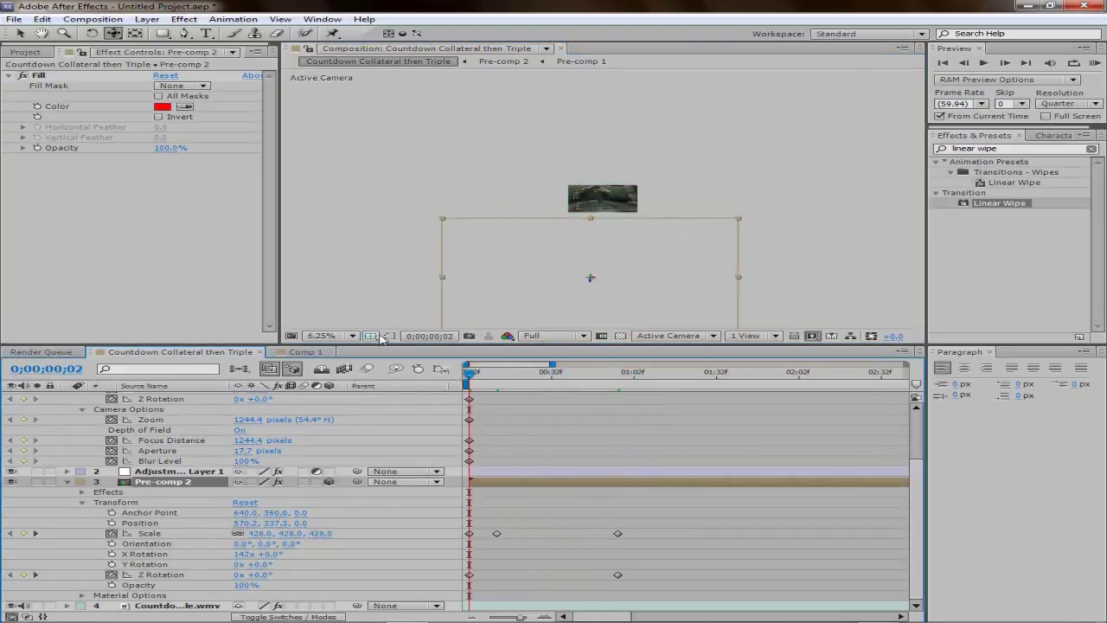
left_click(352, 335)
left_click(355, 366)
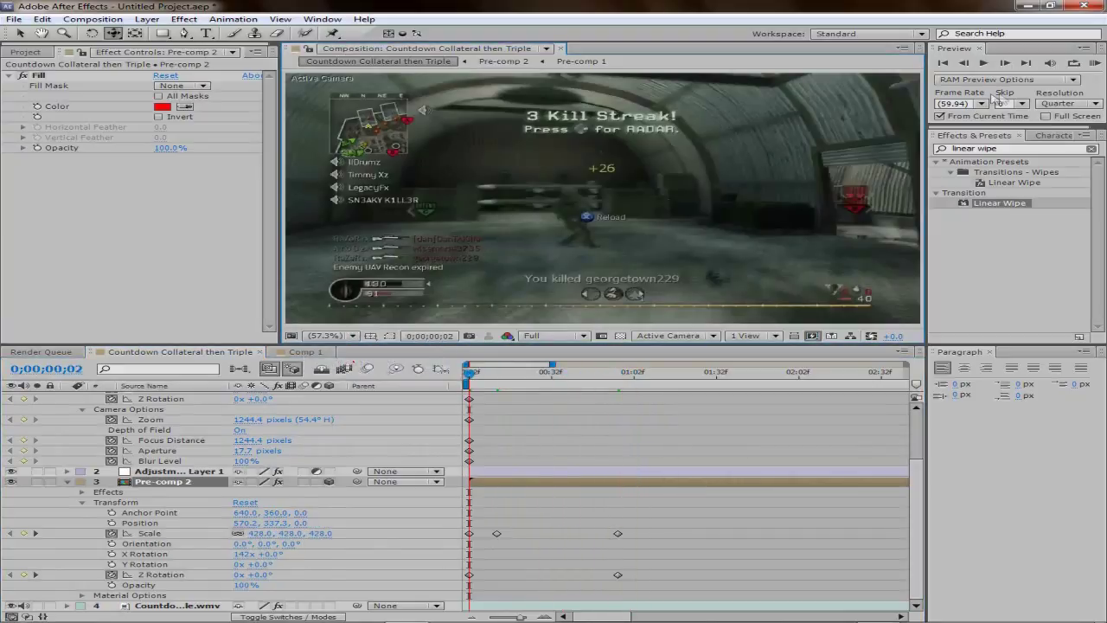
left_click(1095, 62)
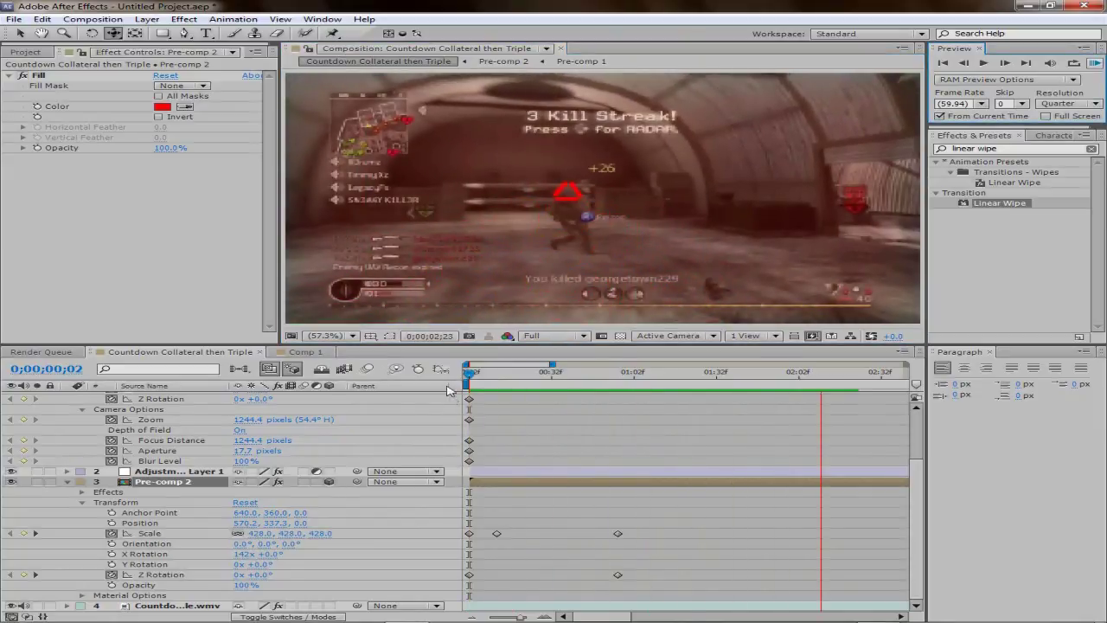
left_click(470, 378)
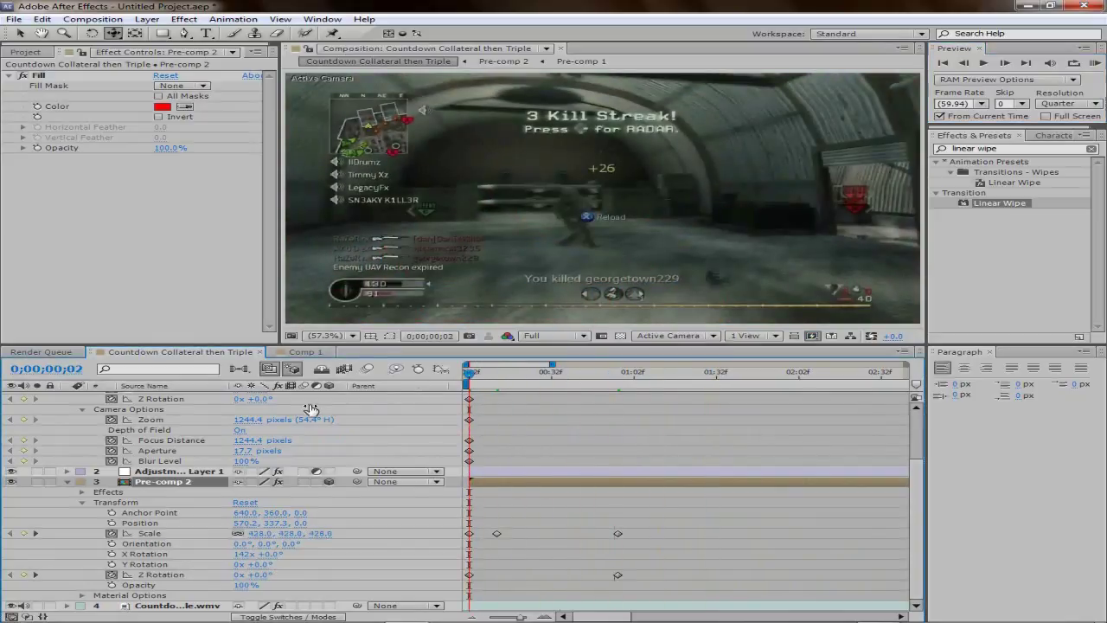
Fold Pre-comp 2 and Camera 1, then move to frame 0;00;00;57 where the triangle lands
left_click(68, 482)
left_click(68, 397)
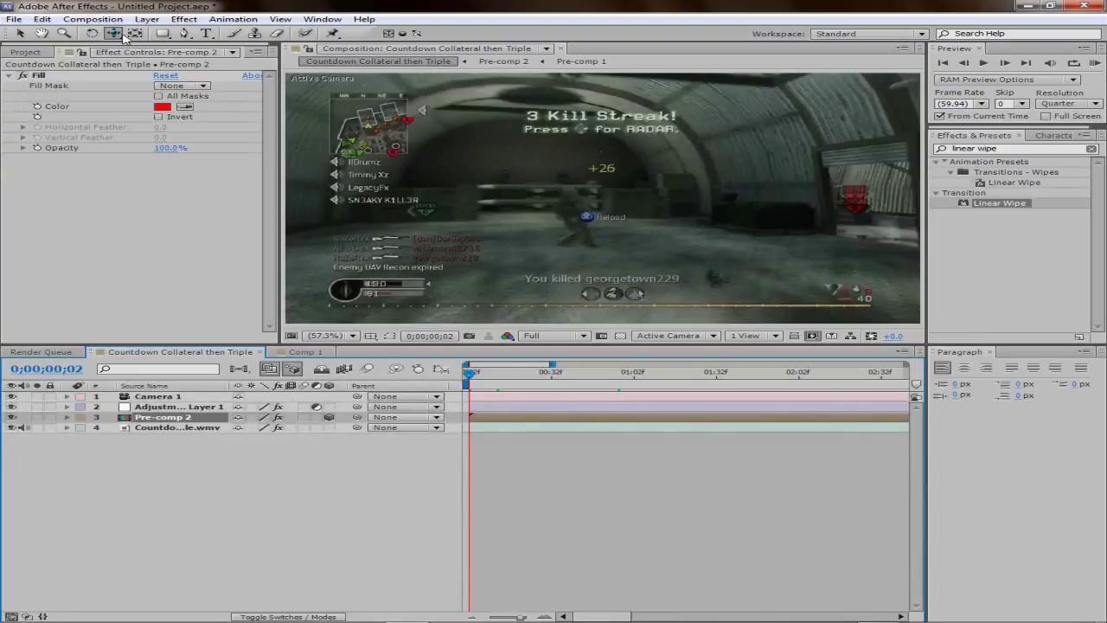
left_click_drag(114, 35, 837, 200)
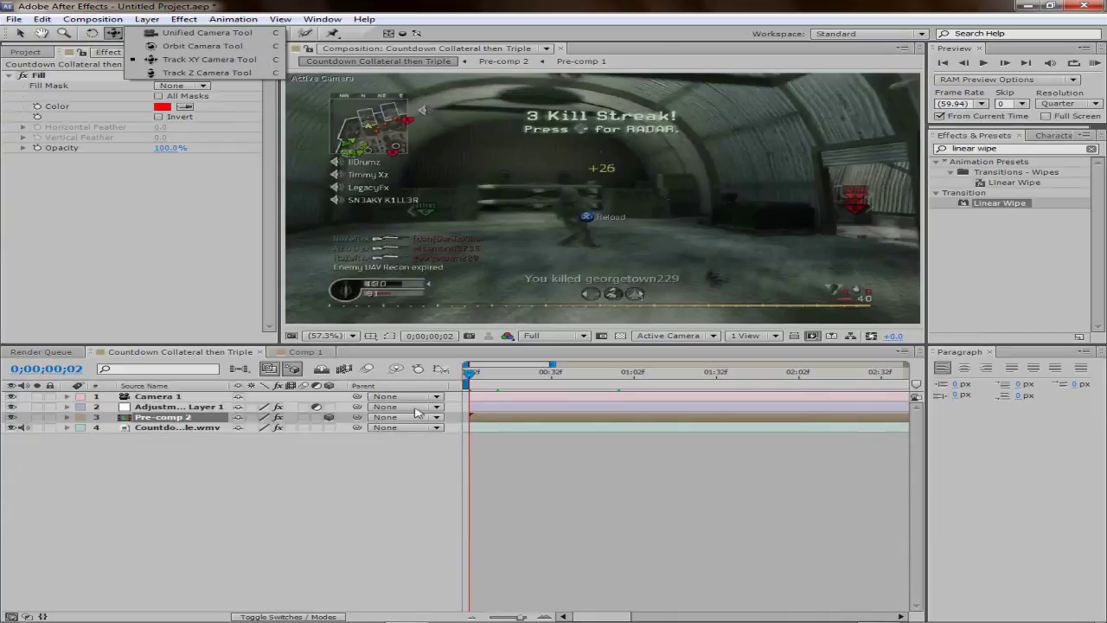
left_click_drag(241, 425, 188, 420)
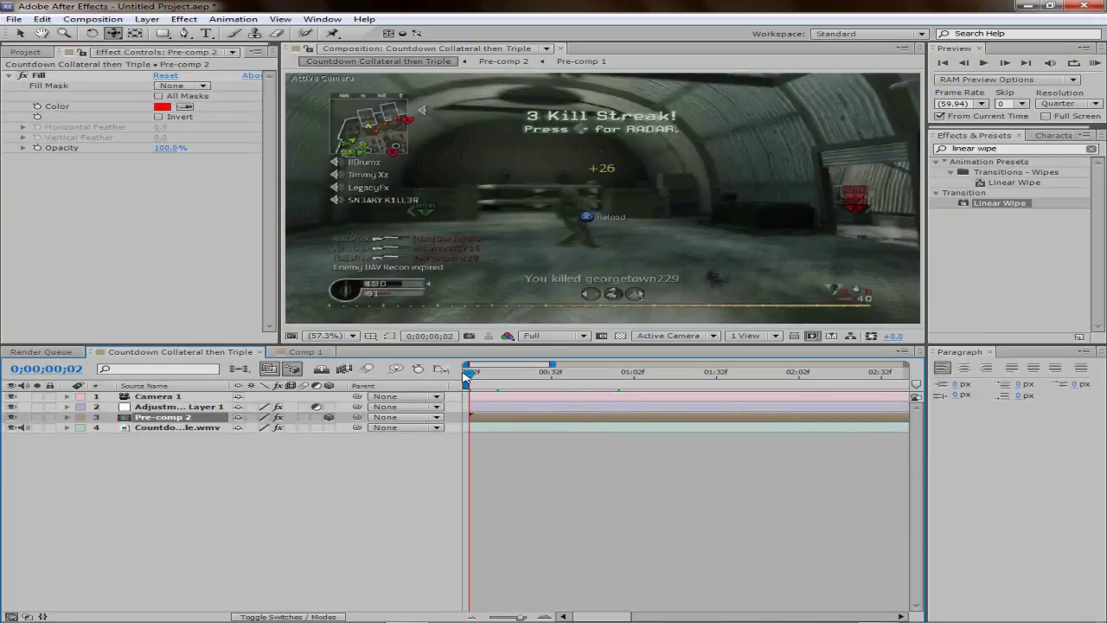
left_click_drag(469, 375, 601, 376)
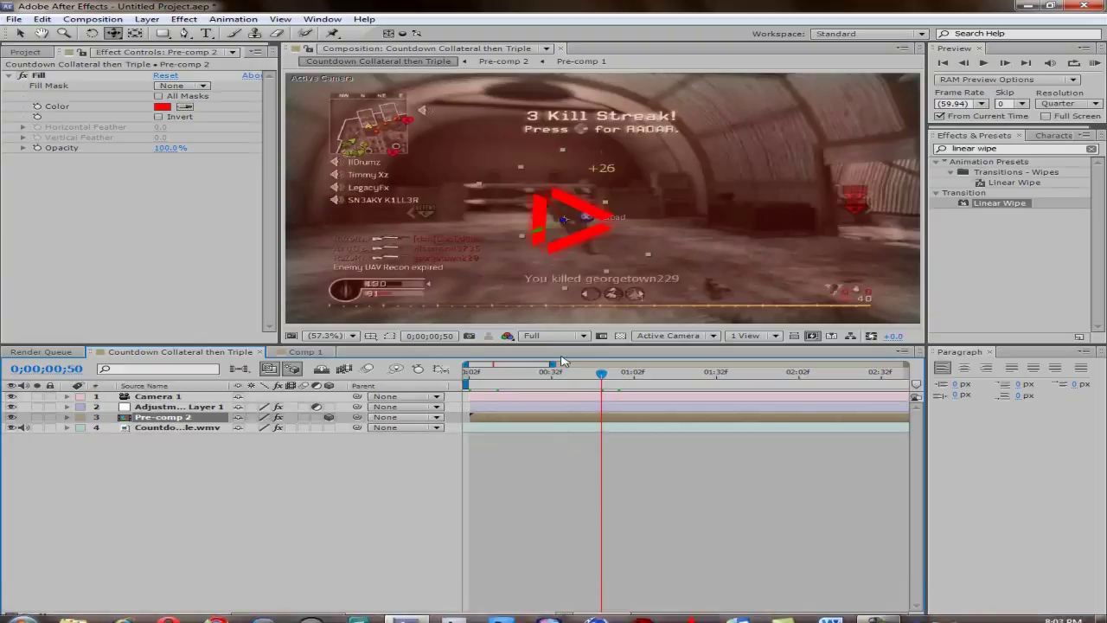
mouse_move(598, 377)
left_mouse_down()
mouse_move(632, 381)
mouse_move(619, 383)
left_mouse_up()
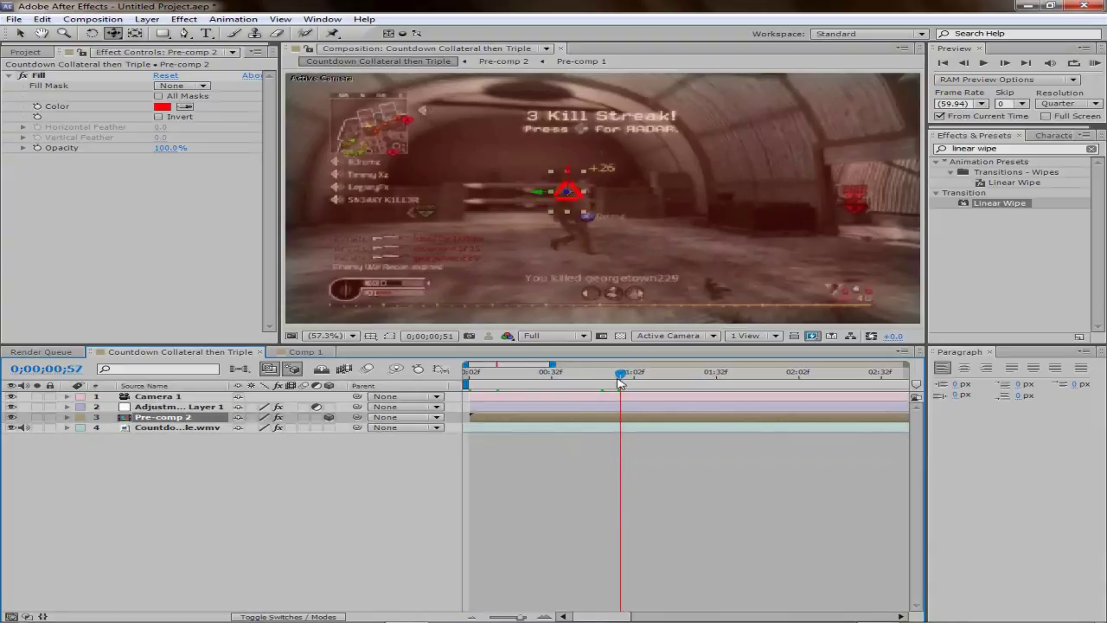
Reveal Pre-comp 2's Fill effect and start Color keyframes at 0;00;00;57
left_click(67, 417)
left_click(84, 438)
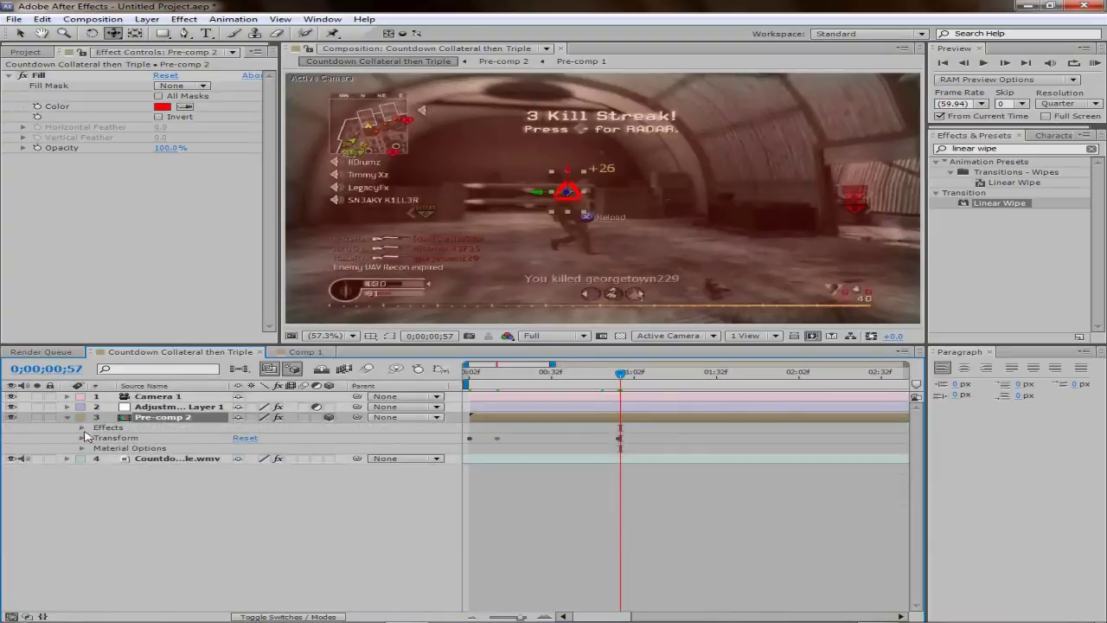
left_click(83, 427)
left_click(95, 441)
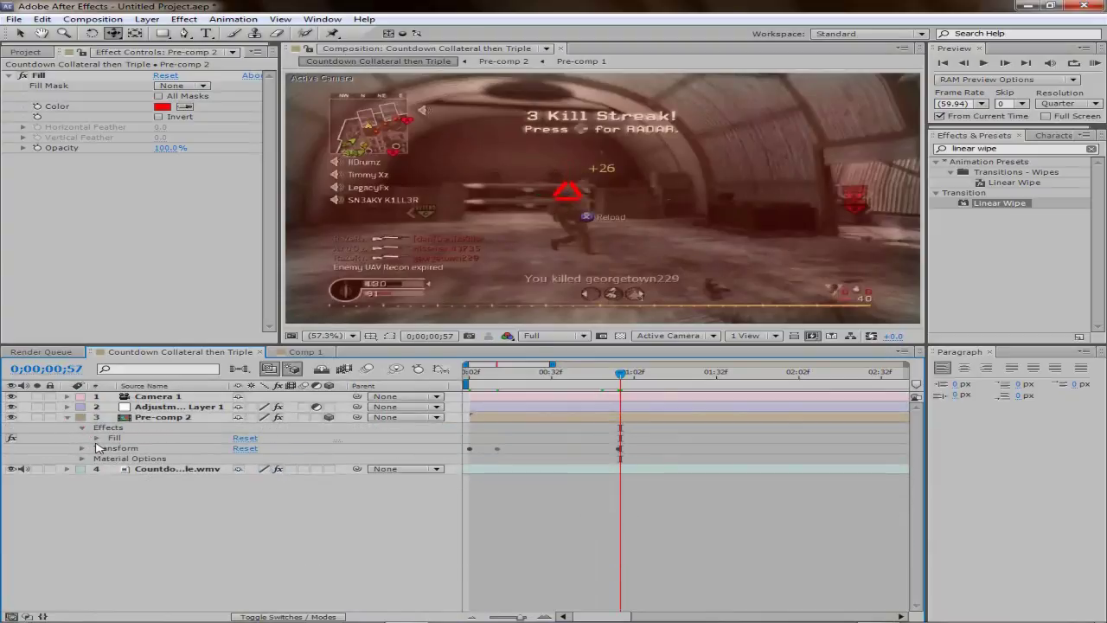
left_click(97, 438)
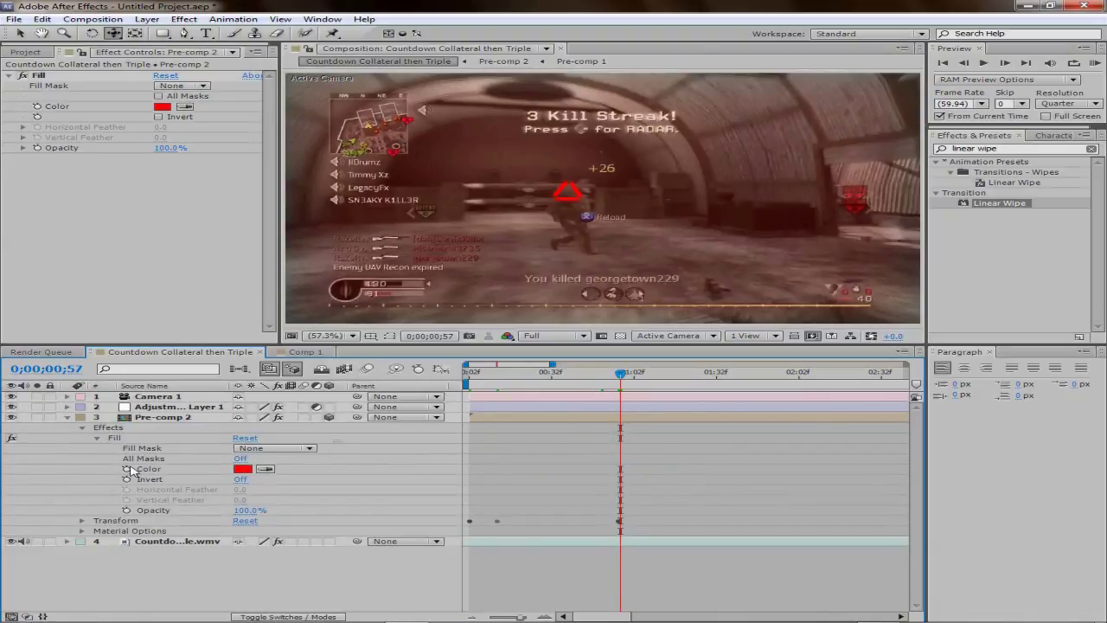
left_click(127, 468)
Key the Fill colour red at 0;00;01;05 and pure white FFFFFF at 0;00;01;01
left_click_drag(619, 380, 642, 380)
left_click_drag(464, 365, 478, 364)
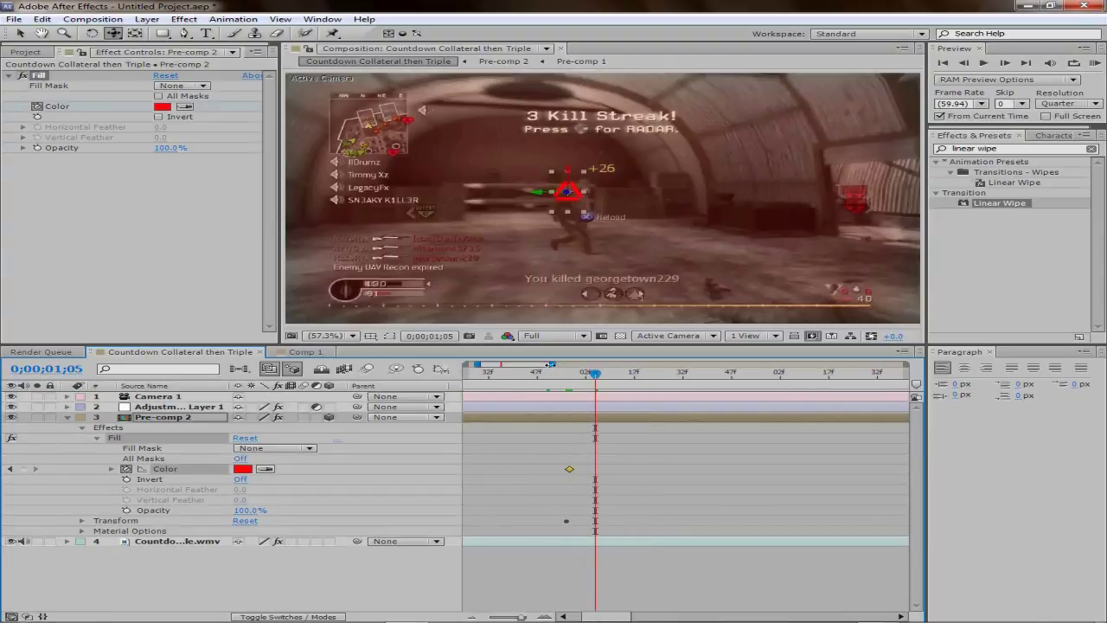
left_click_drag(549, 364, 527, 364)
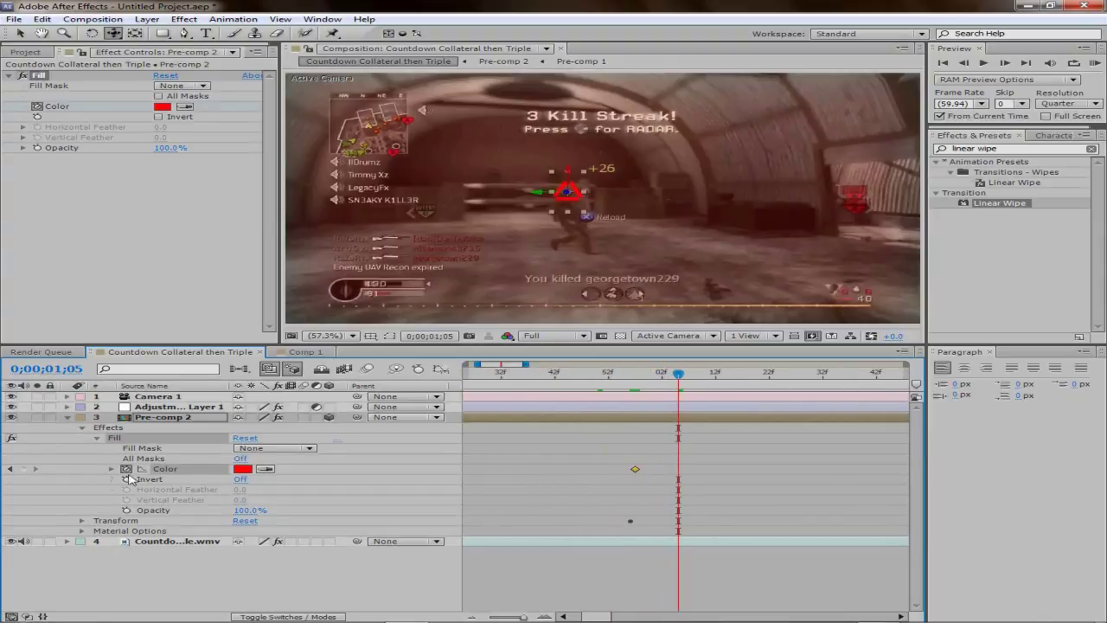
left_click(24, 469)
left_click_drag(664, 372, 657, 378)
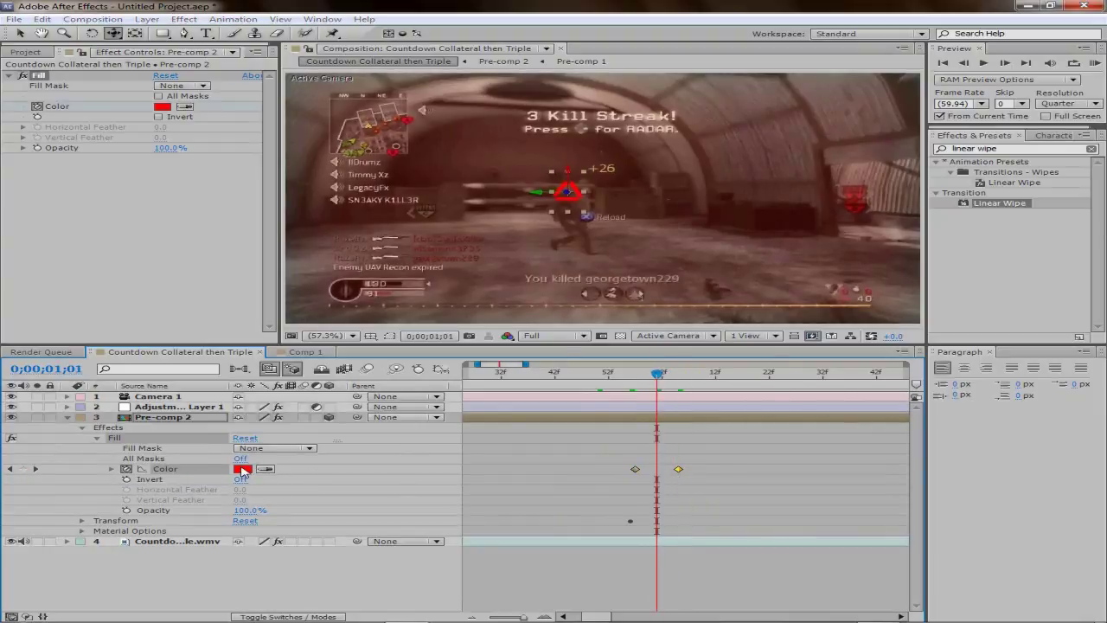
left_click(242, 469)
left_click_drag(423, 245, 340, 221)
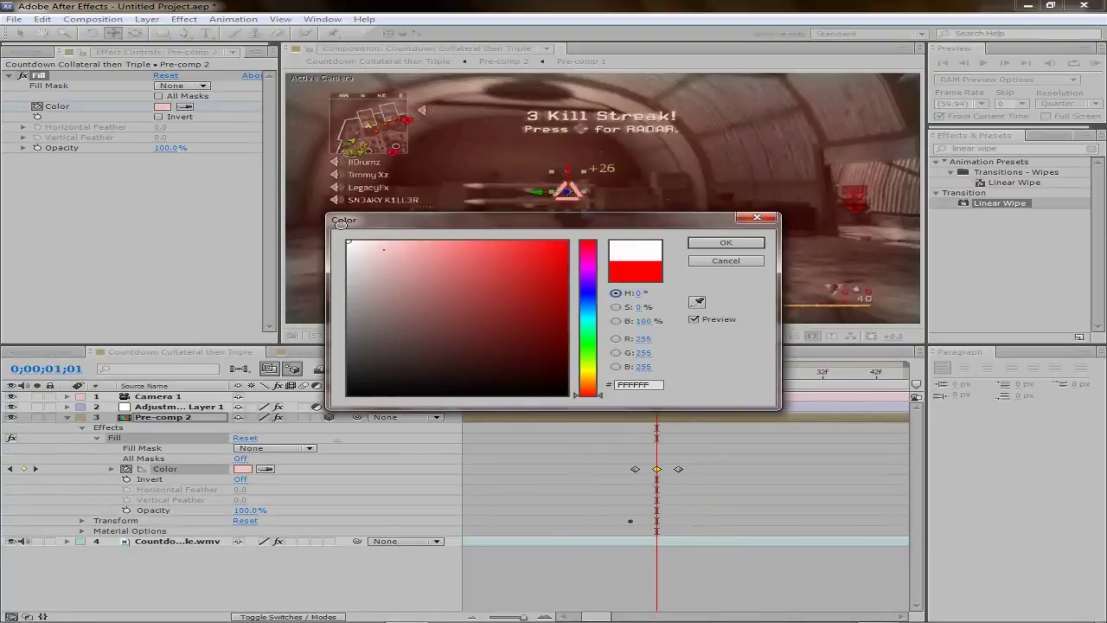
left_click(700, 242)
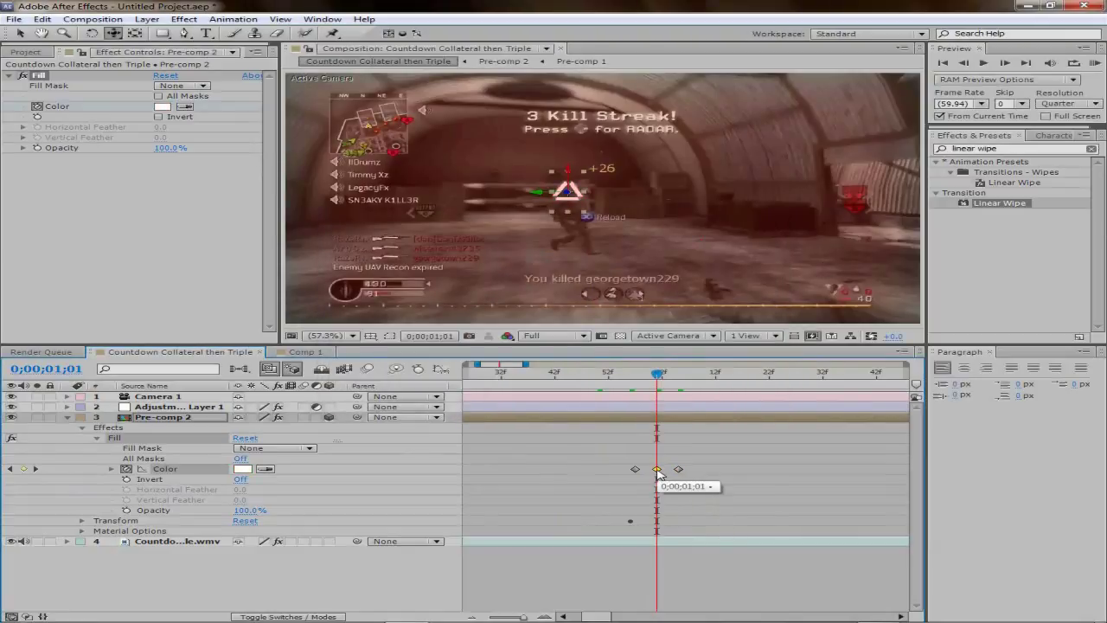
Preview the first flash and space the later colour keyframes further apart
left_click(652, 374)
left_click_drag(637, 379, 519, 372)
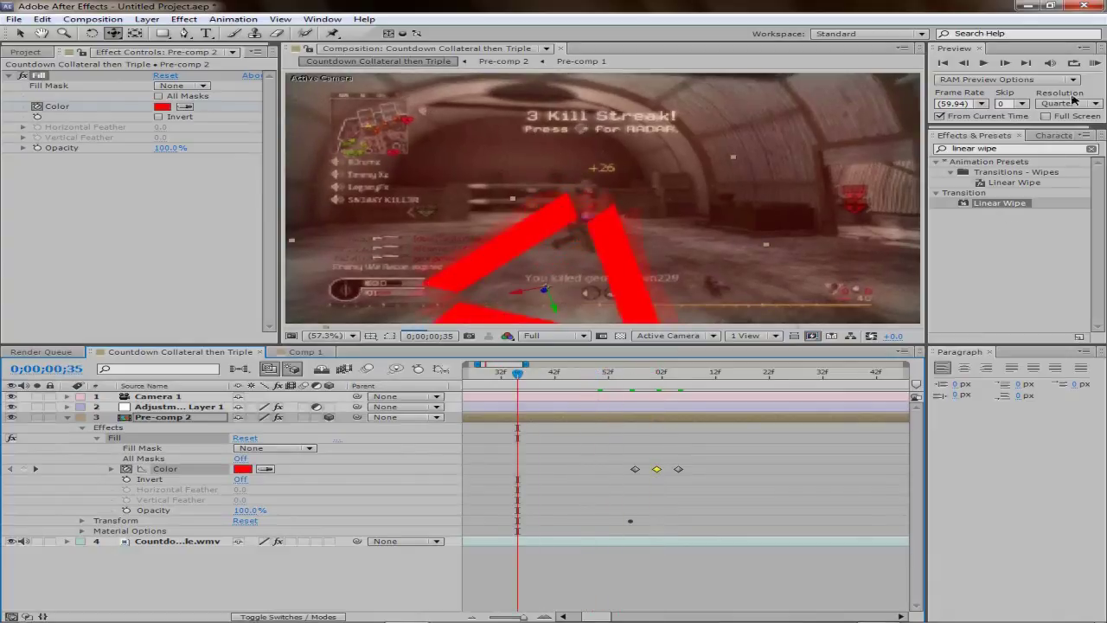
left_click(1095, 66)
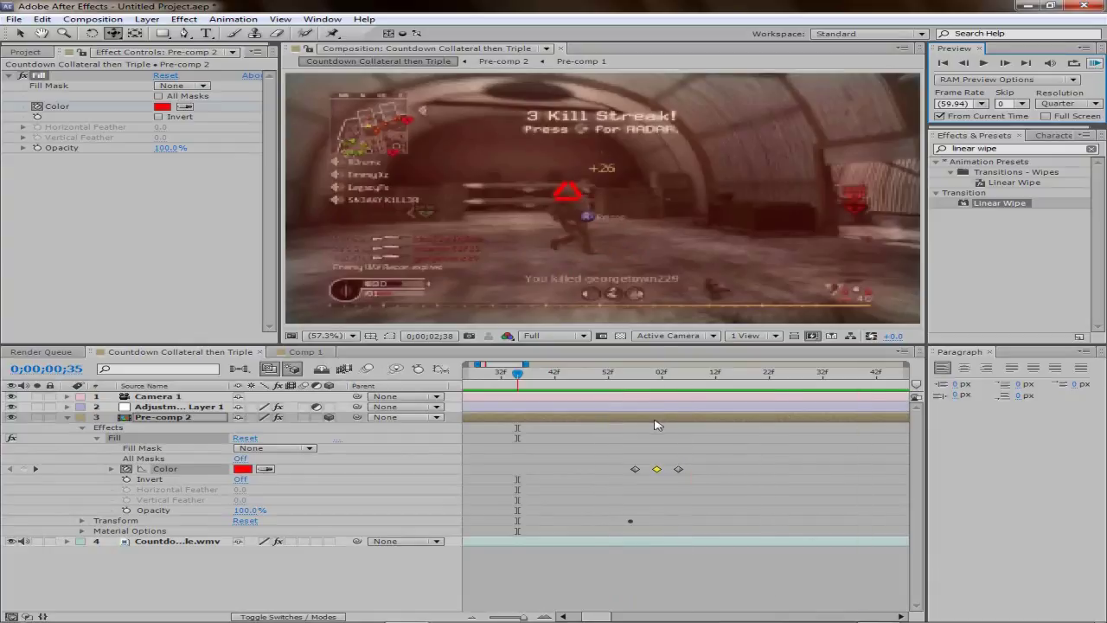
left_click(647, 380)
mouse_move(678, 469)
left_mouse_down()
mouse_move(720, 470)
mouse_move(680, 471)
left_mouse_up()
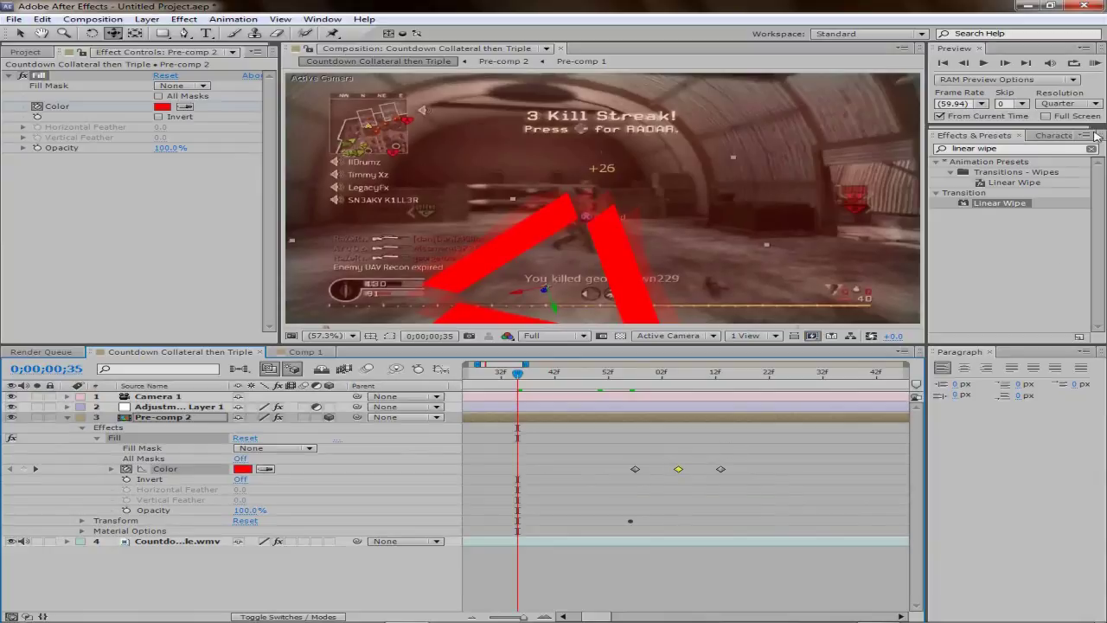
left_click(1094, 62)
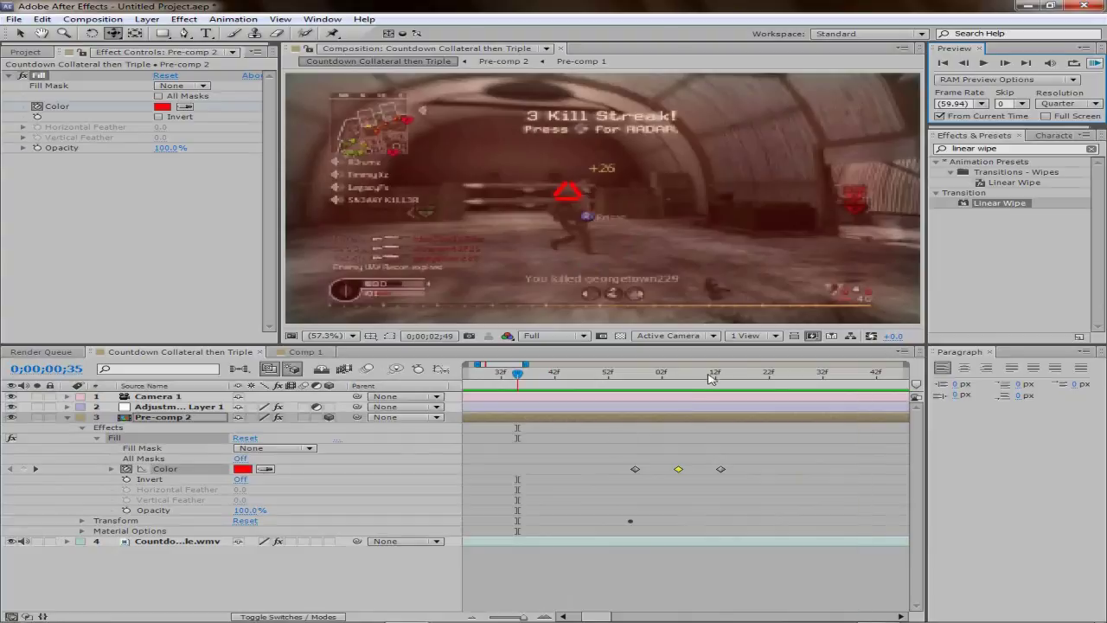
left_click(742, 373)
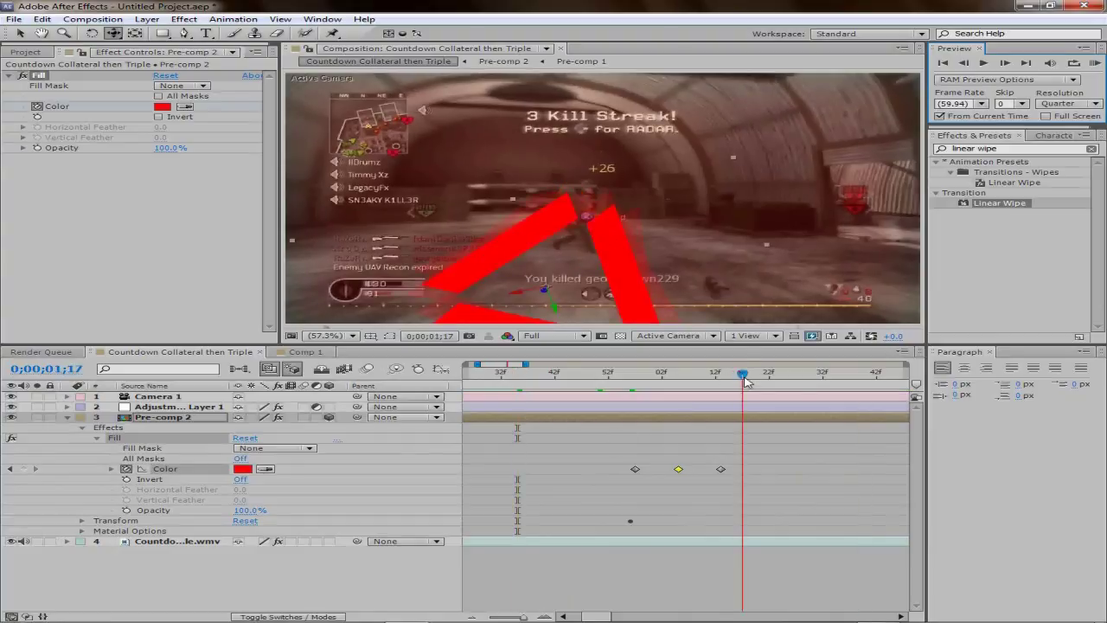
Add a Color keyframe at 0;00;01;17 and set white at 0;00;01;27 for the second flash
left_click(22, 469)
left_click_drag(736, 378, 850, 383)
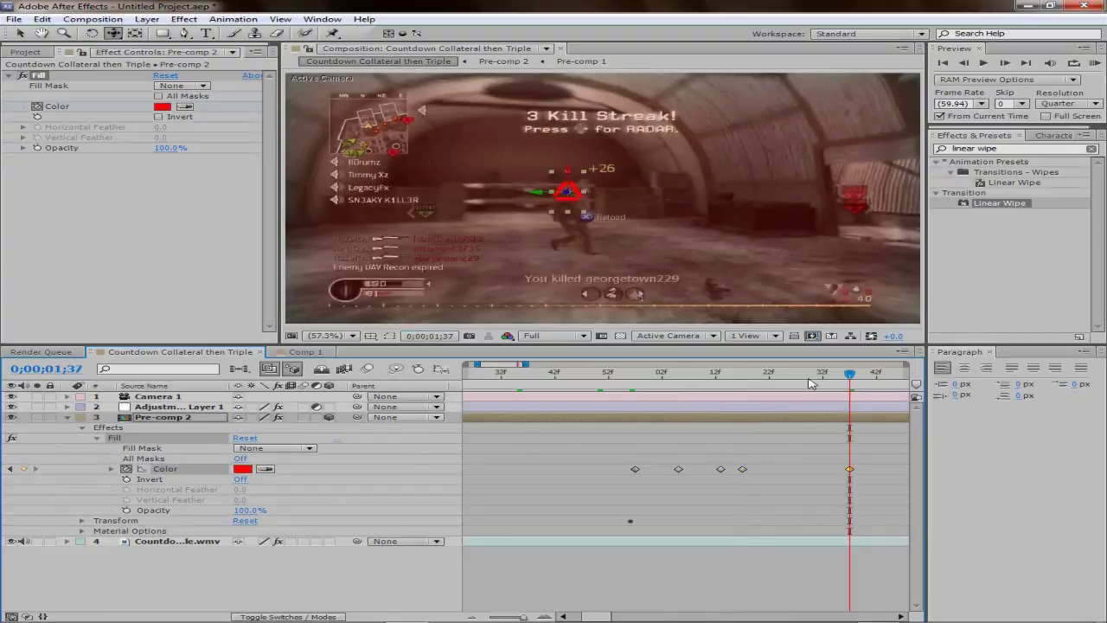
left_click(796, 381)
left_click(242, 469)
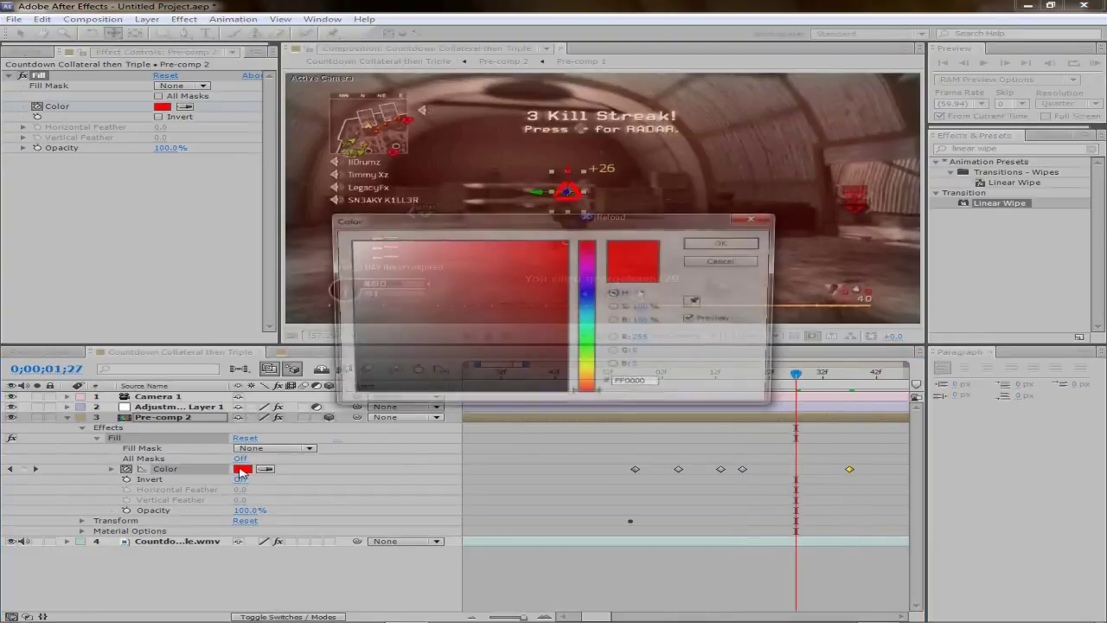
left_click_drag(408, 271, 392, 177)
left_click(722, 243)
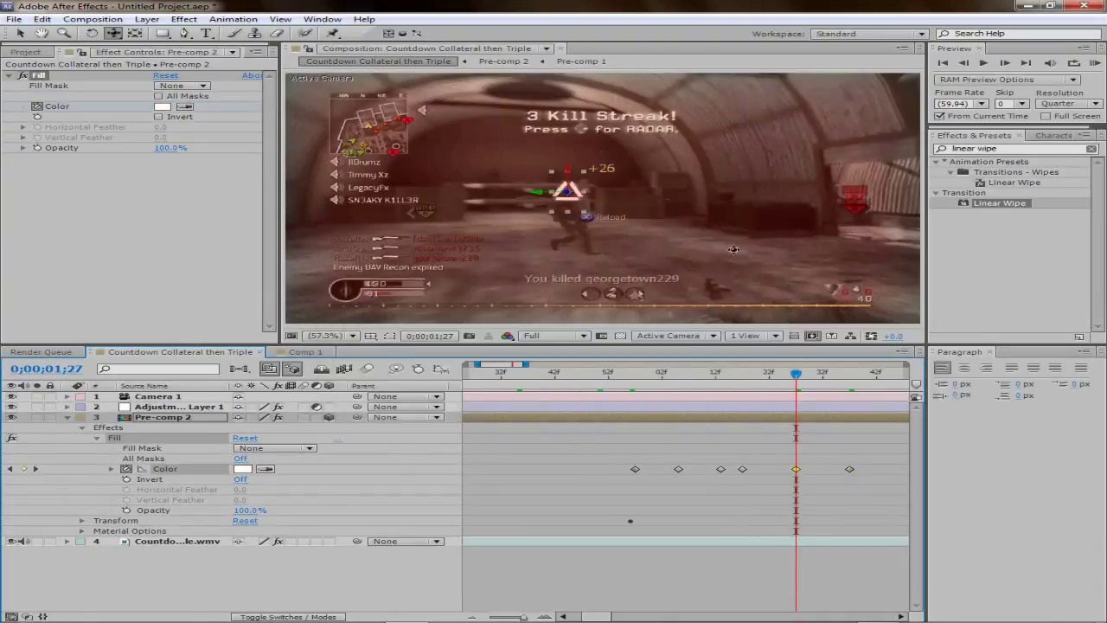
Preview the whole red-white flash effect from the start of the composition
left_click_drag(526, 364, 581, 365)
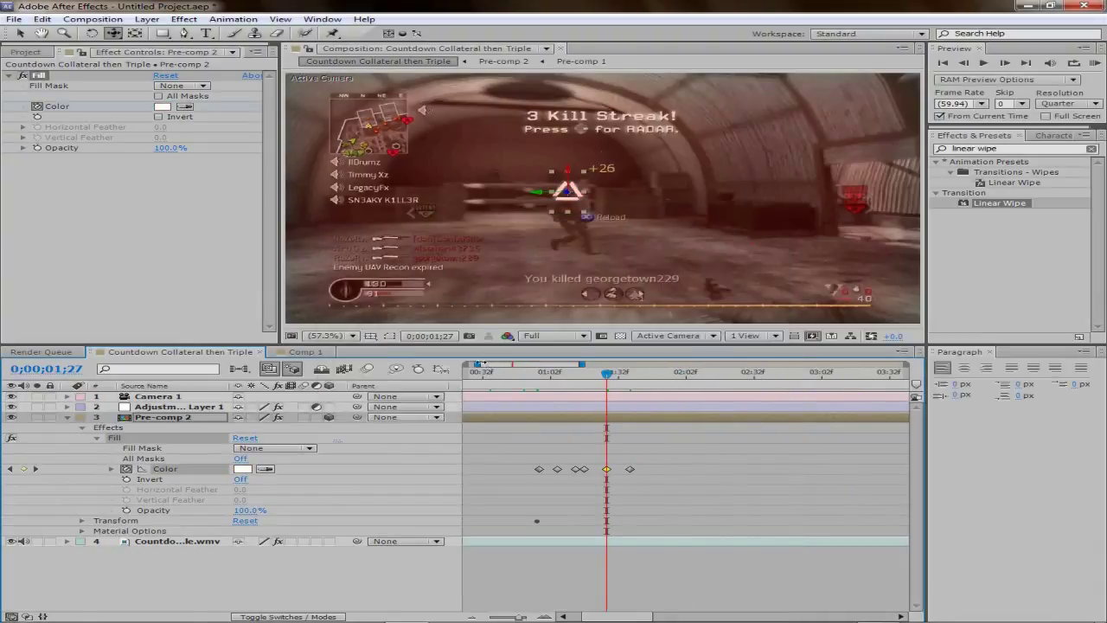
left_click_drag(478, 364, 413, 369)
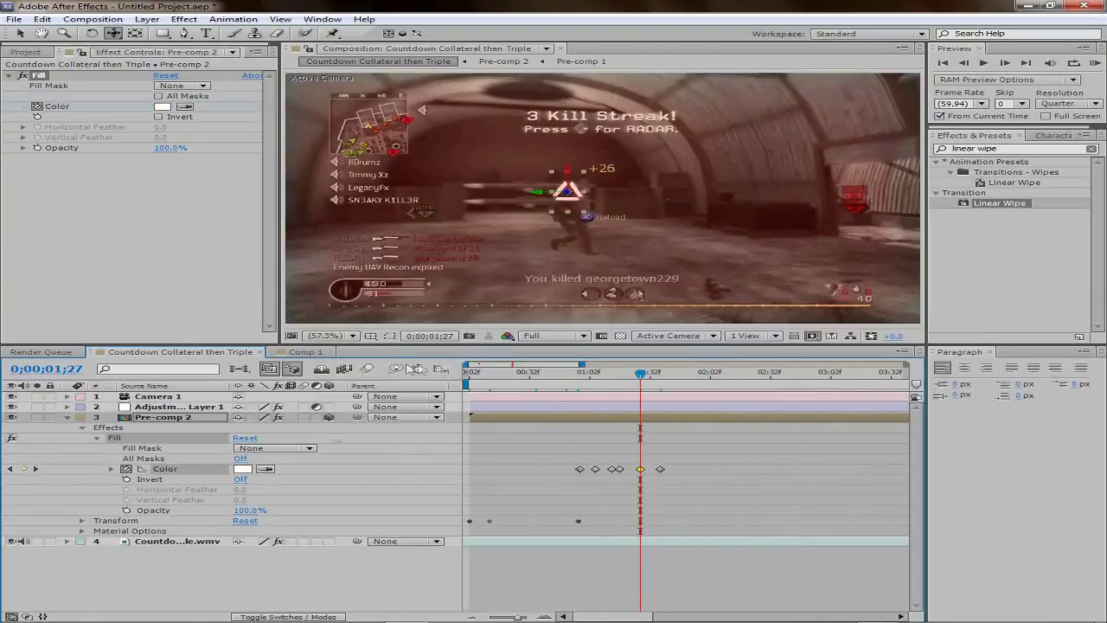
left_click(464, 377)
left_click(1095, 63)
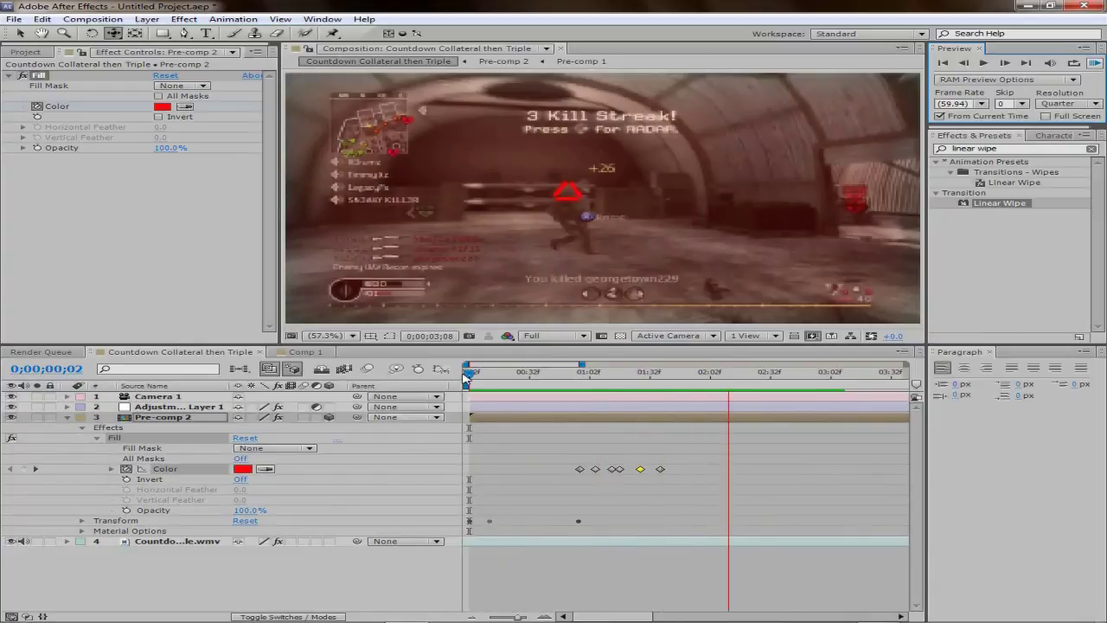
left_click(466, 373)
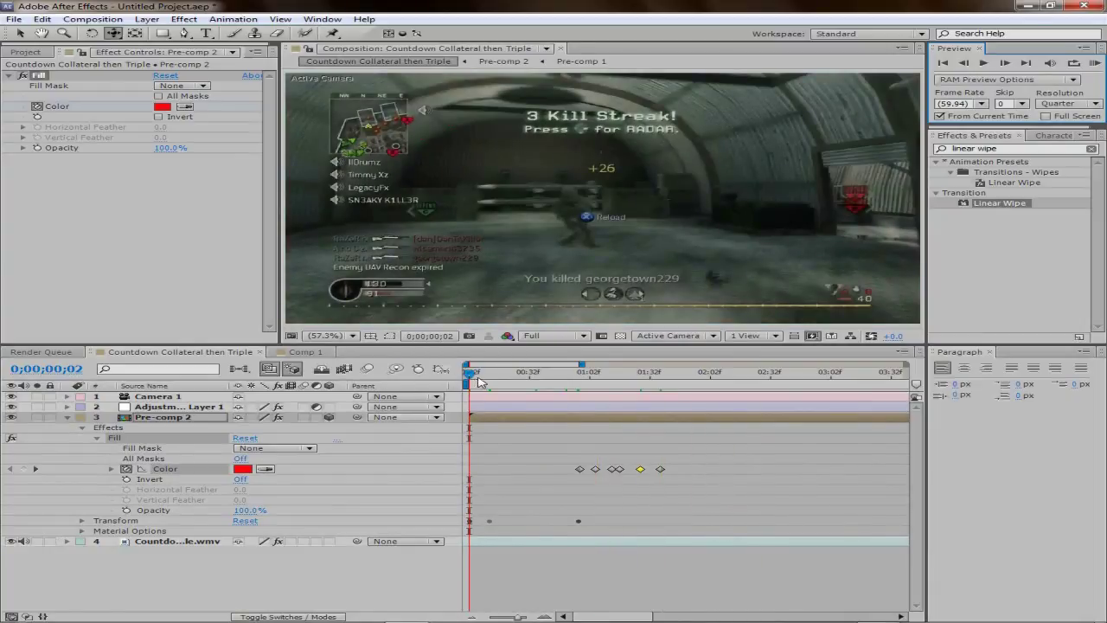
mouse_move(479, 380)
left_mouse_down()
mouse_move(472, 373)
mouse_move(507, 374)
mouse_move(469, 373)
left_mouse_up()
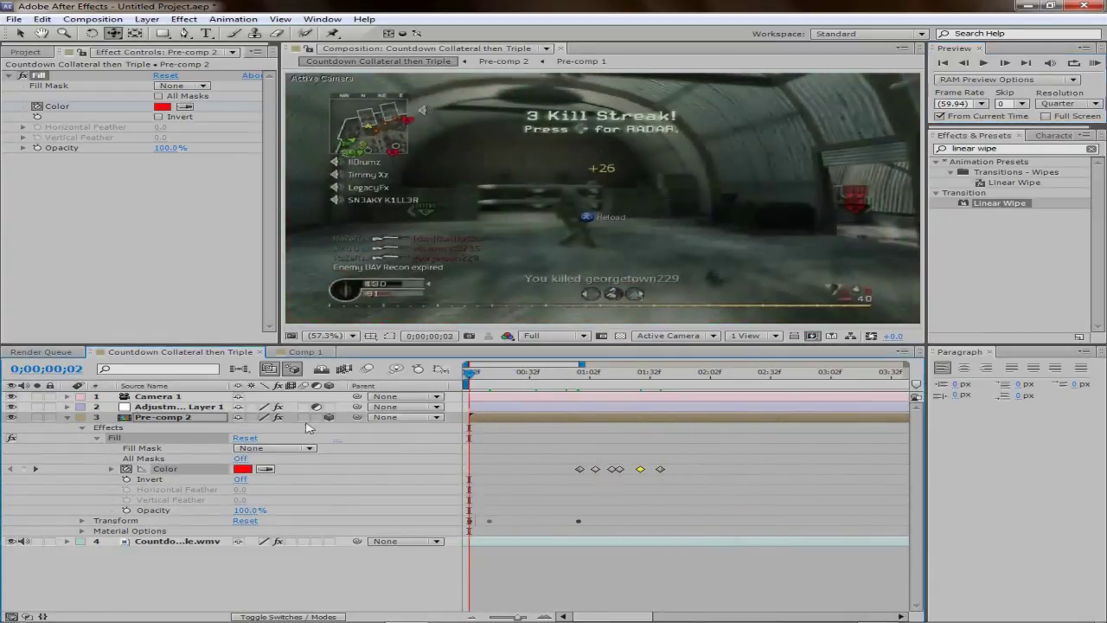
left_click(67, 407)
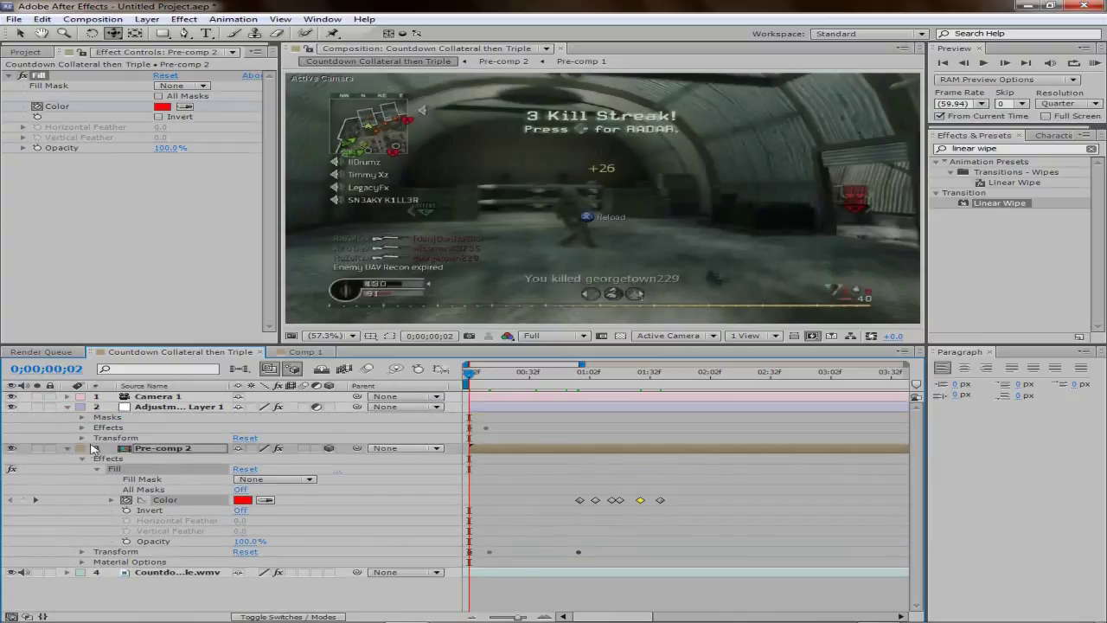
left_click(82, 427)
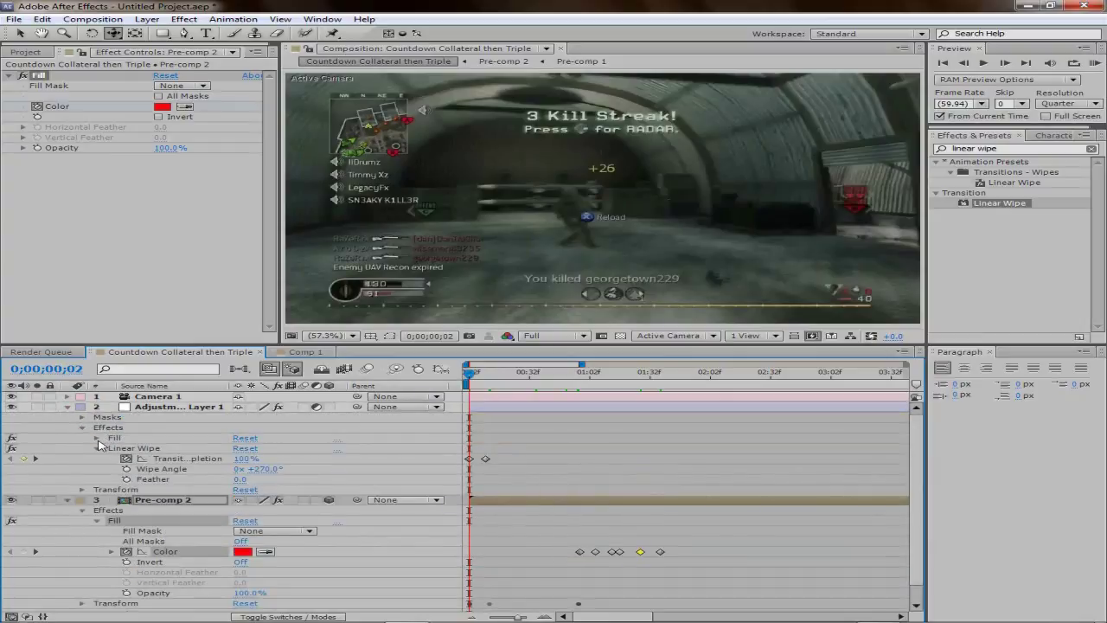
left_click(482, 460)
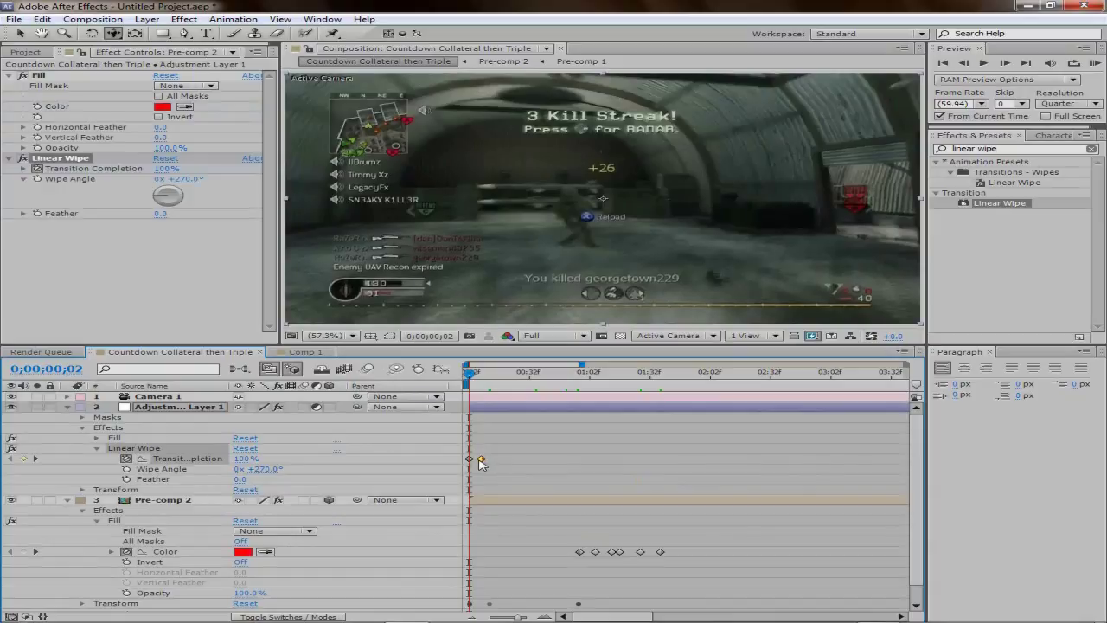
left_click(1094, 63)
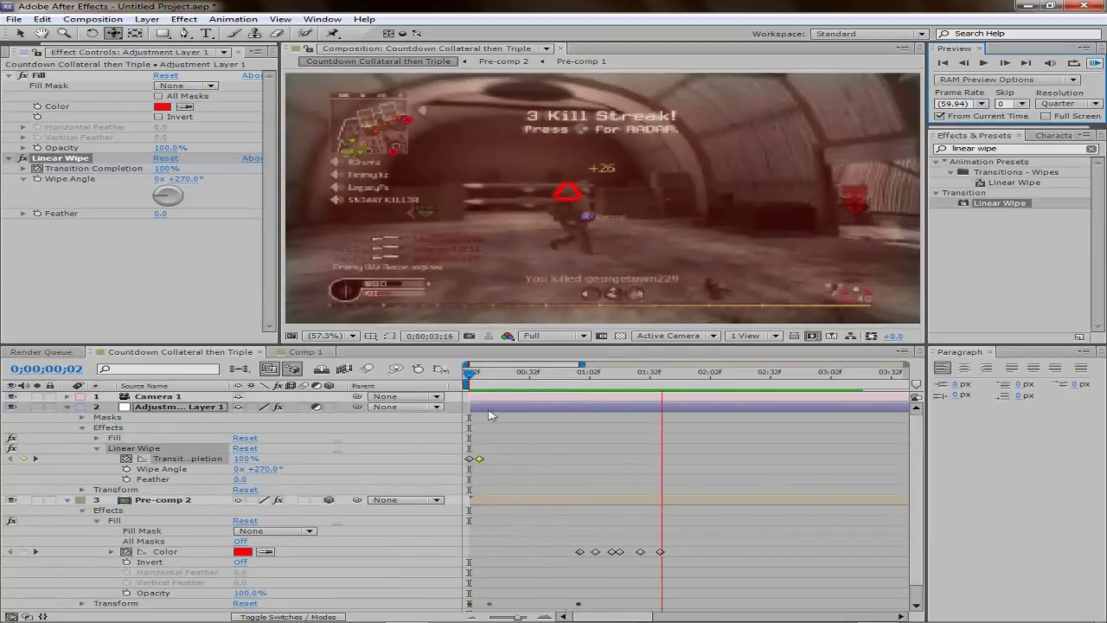
left_click(474, 380)
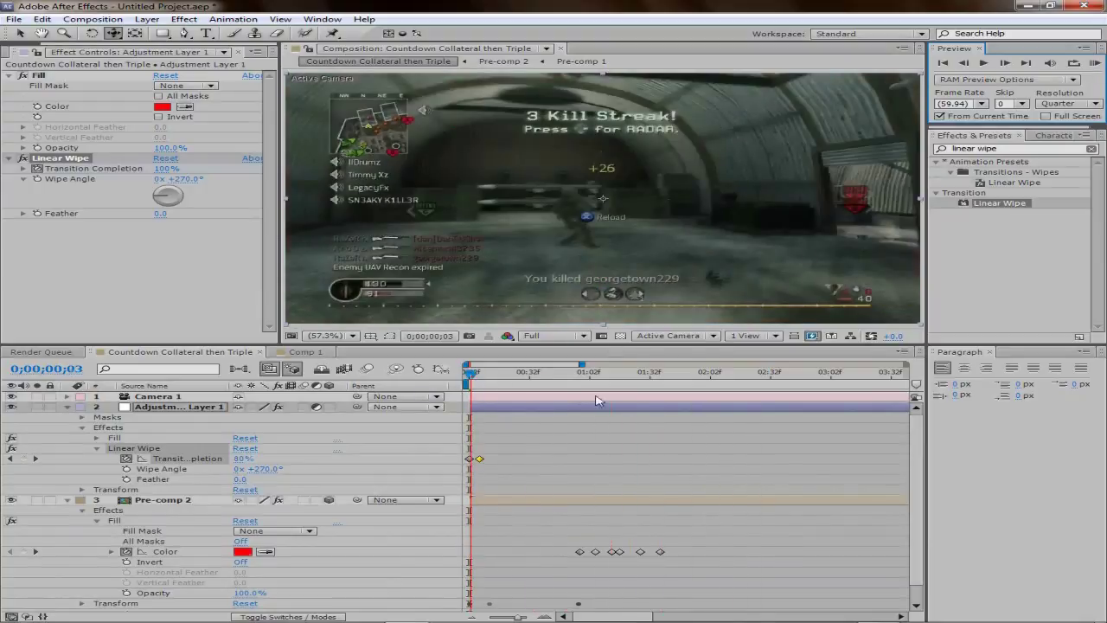
left_click_drag(474, 381, 661, 402)
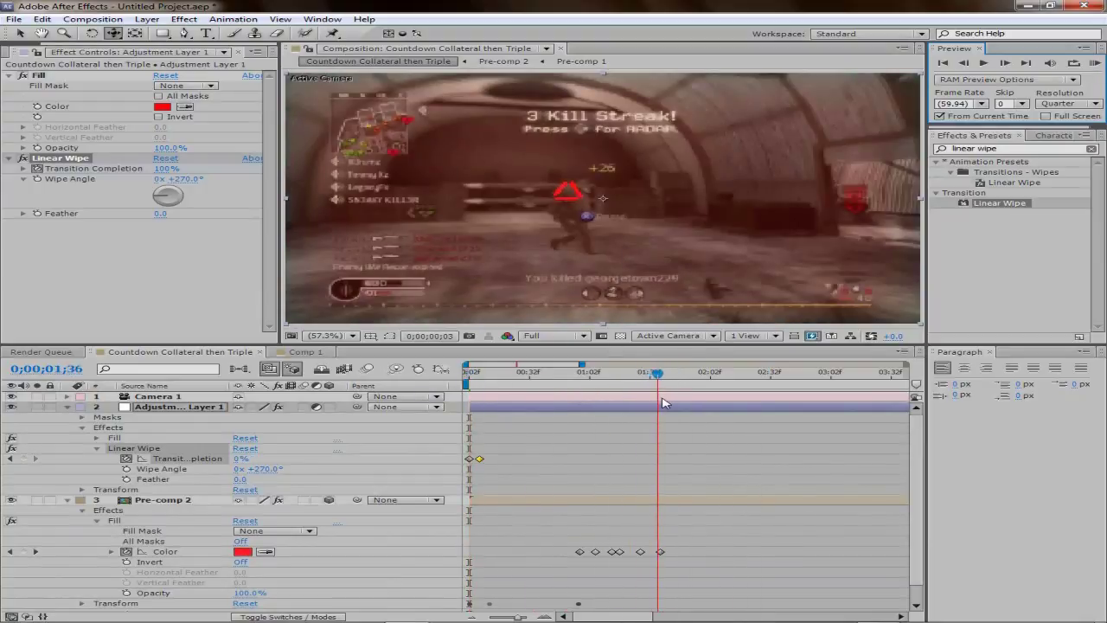
left_click(69, 407)
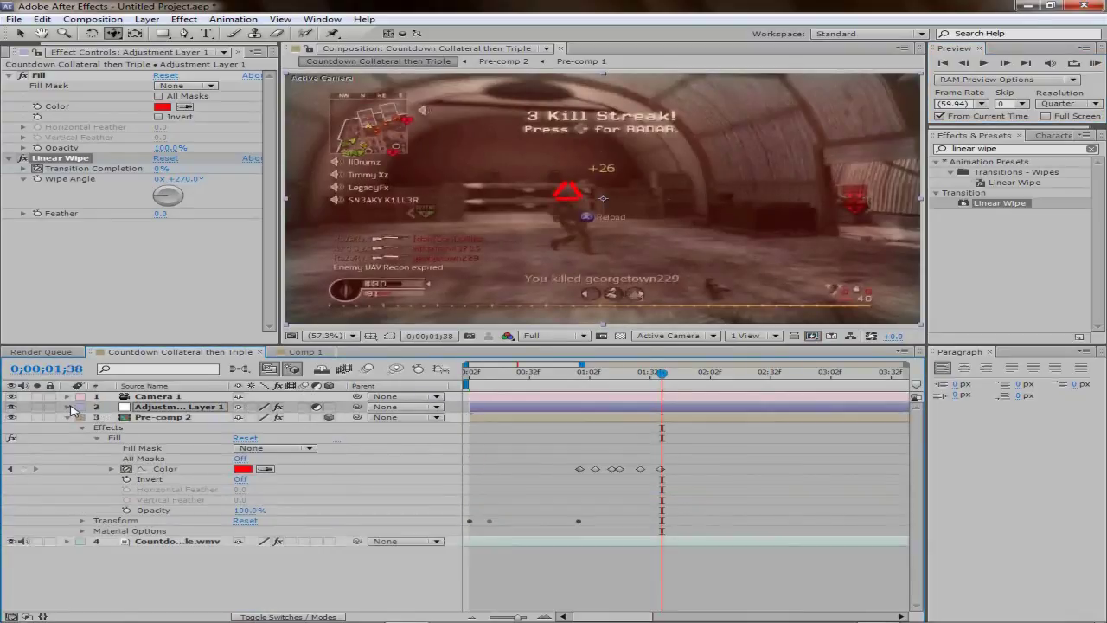
Key the gameplay clip's Twixtor Speed % at 1;37, then set 100 at 1;38
left_click(177, 418)
left_click_drag(662, 374, 659, 374)
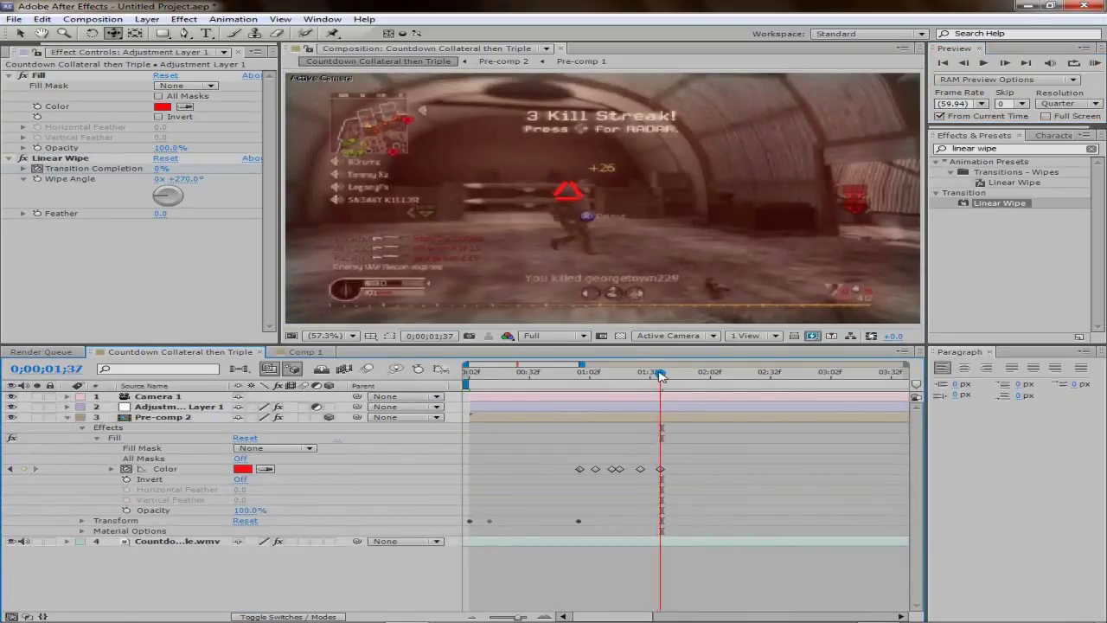
left_click(67, 541)
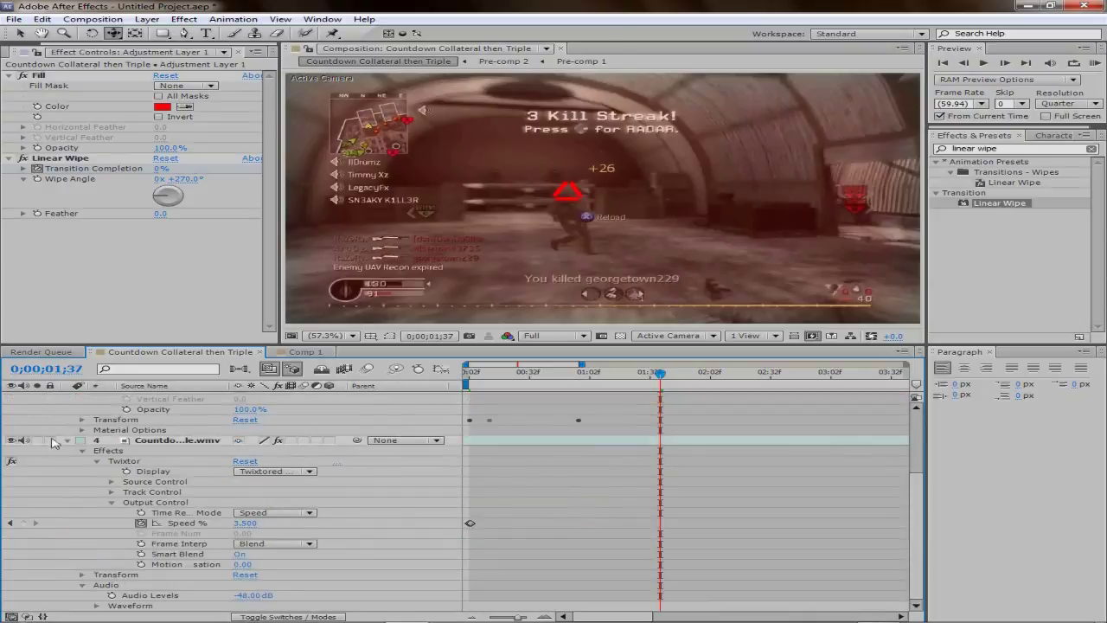
left_click(31, 523)
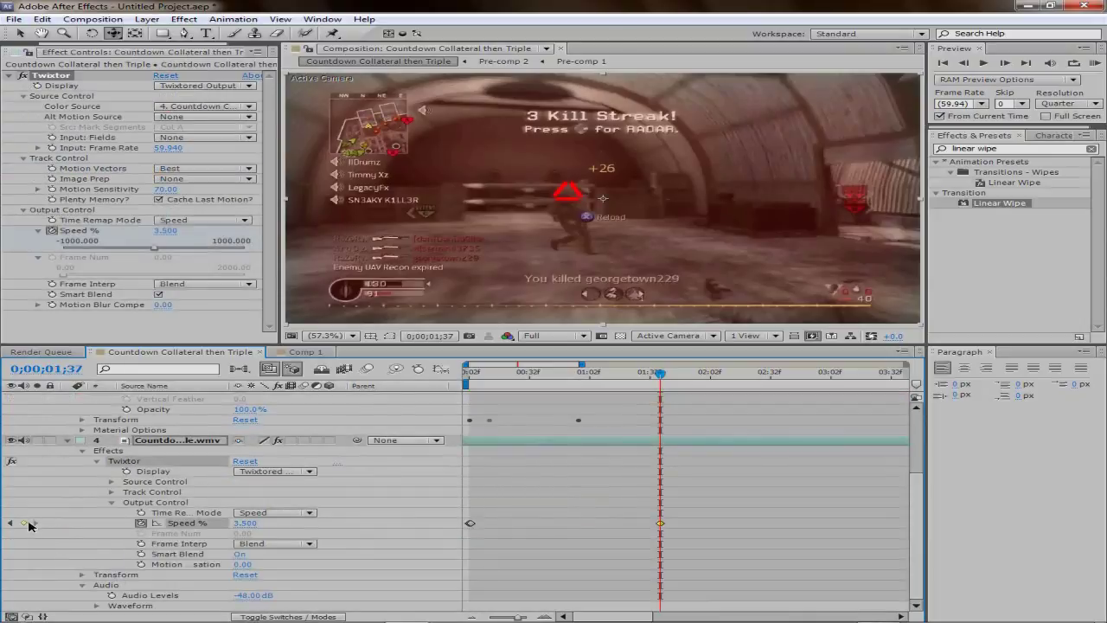
left_click(661, 373)
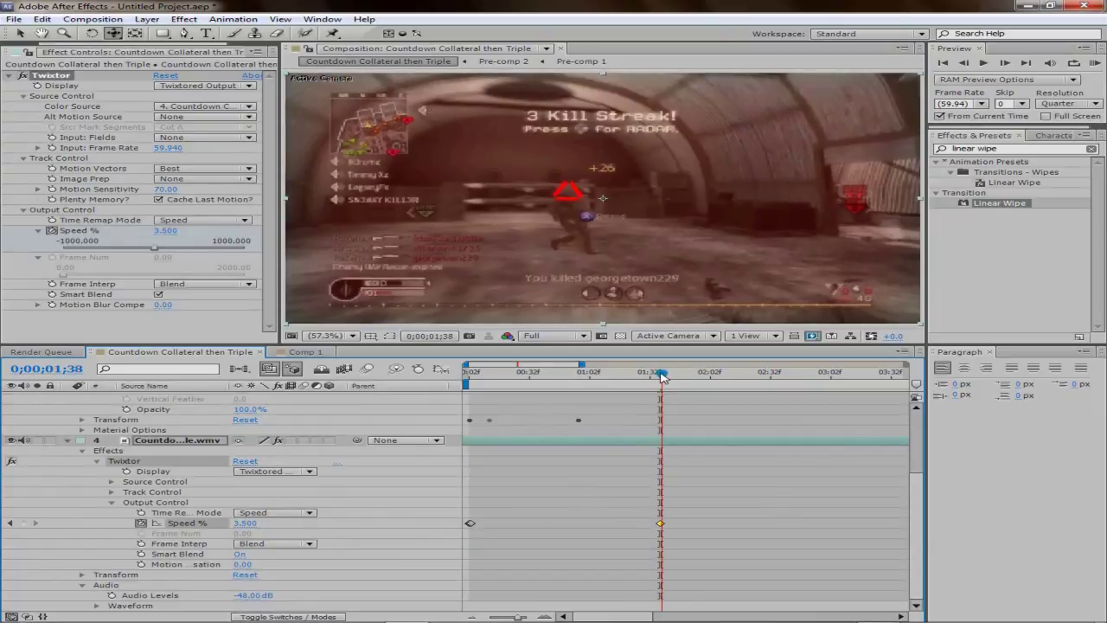
left_click(244, 523)
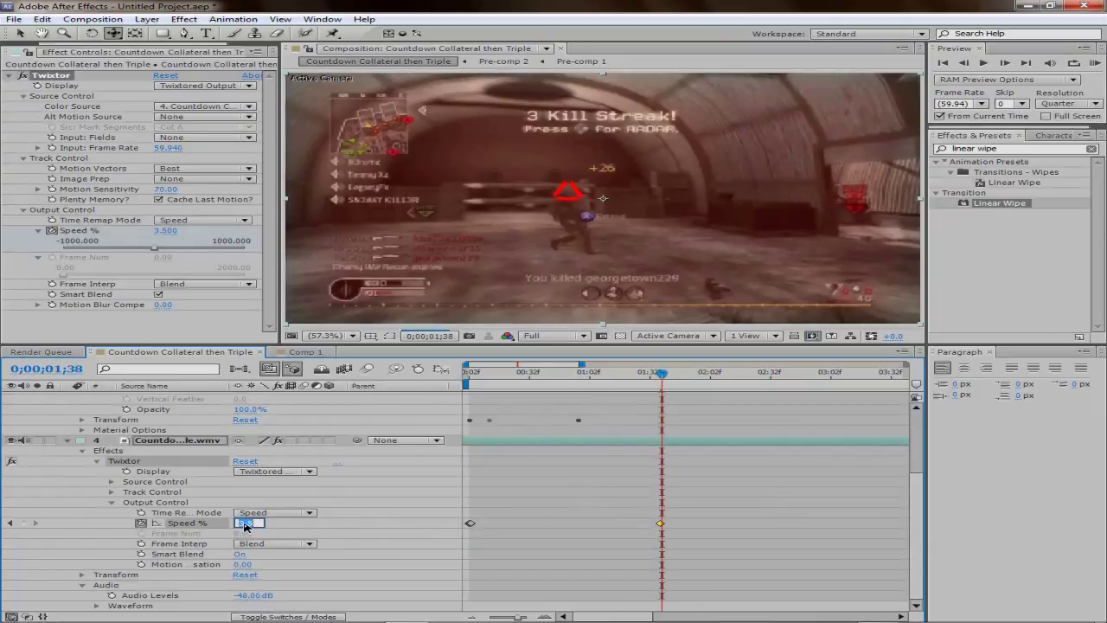
type("100")
key("Return")
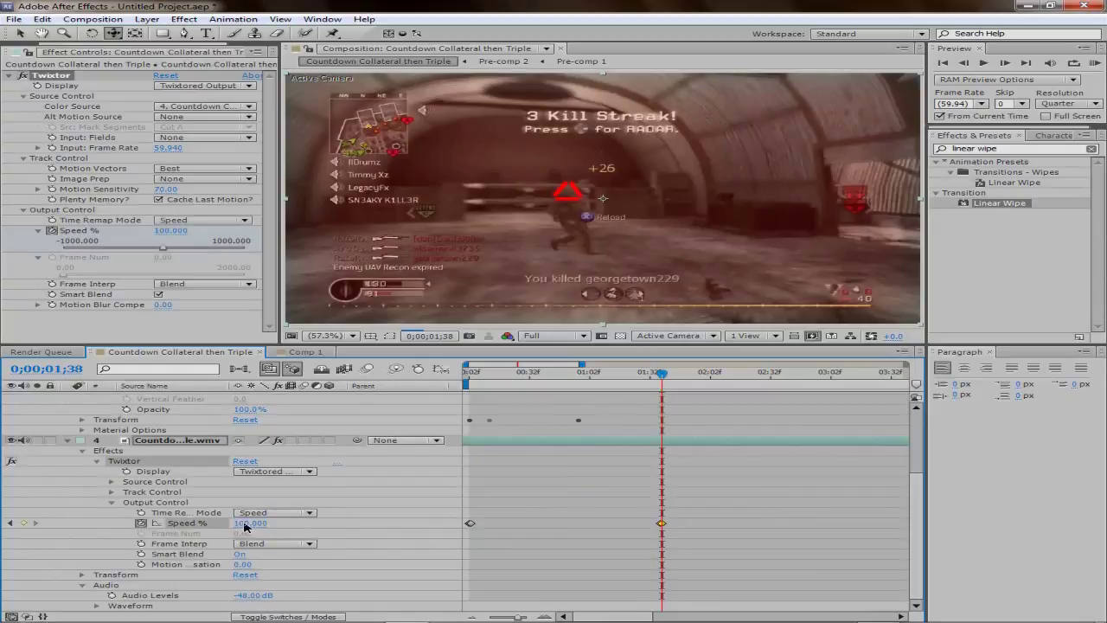
Key Pre-comp 2's Fill Opacity to 0% at 1;38 and 100% at 1;37
scroll(68, 445, "up", 3)
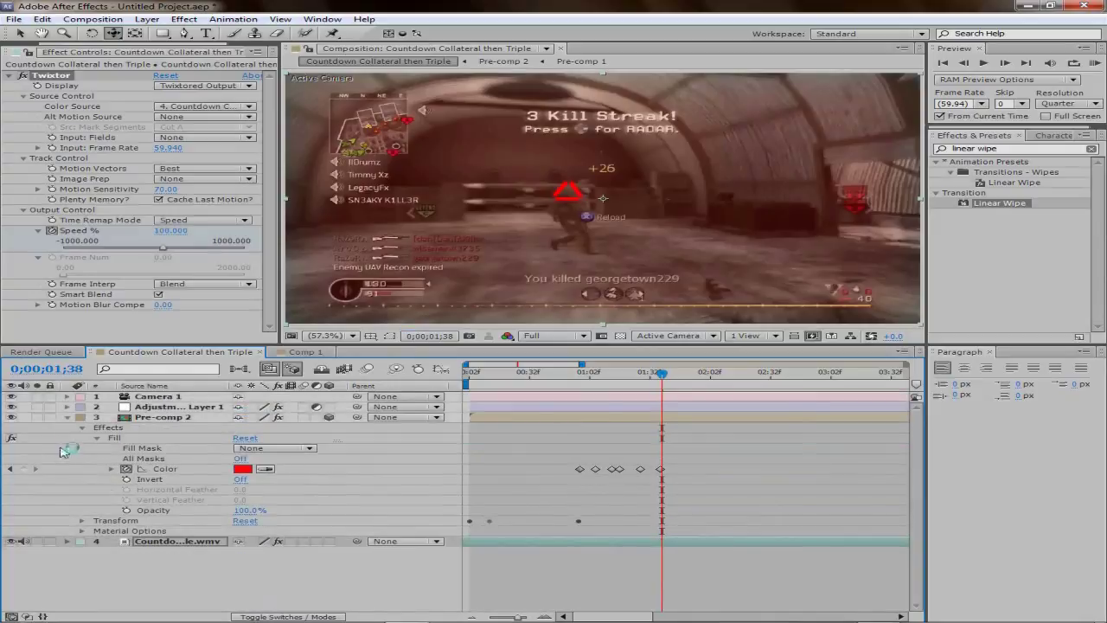
left_click(126, 510)
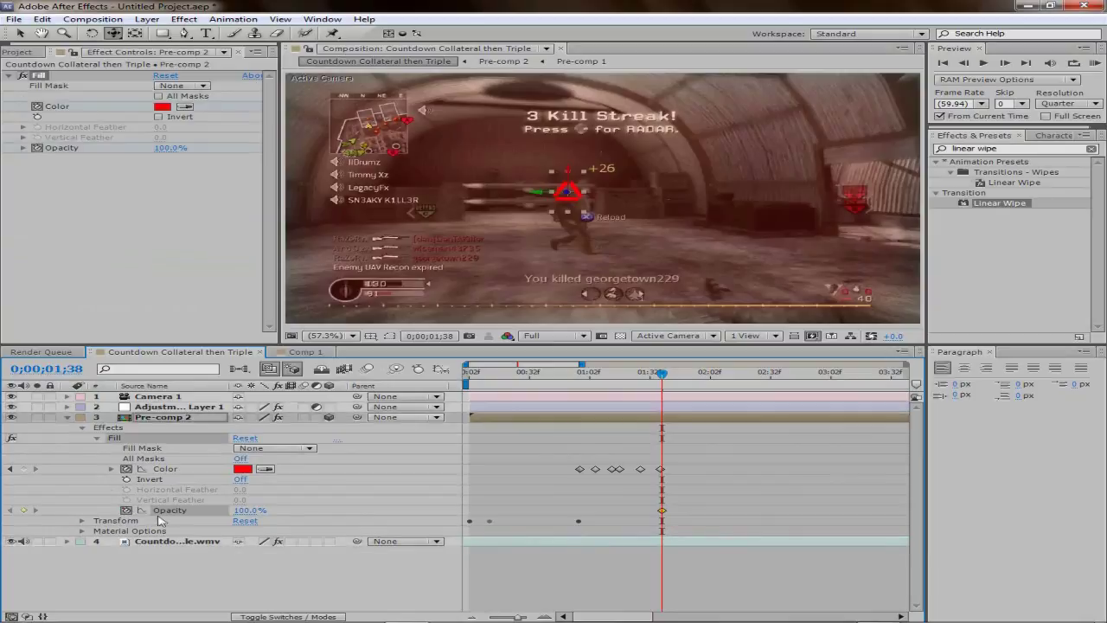
left_click_drag(247, 514, 164, 514)
left_click_drag(246, 511, 226, 511)
left_click_drag(663, 375, 661, 378)
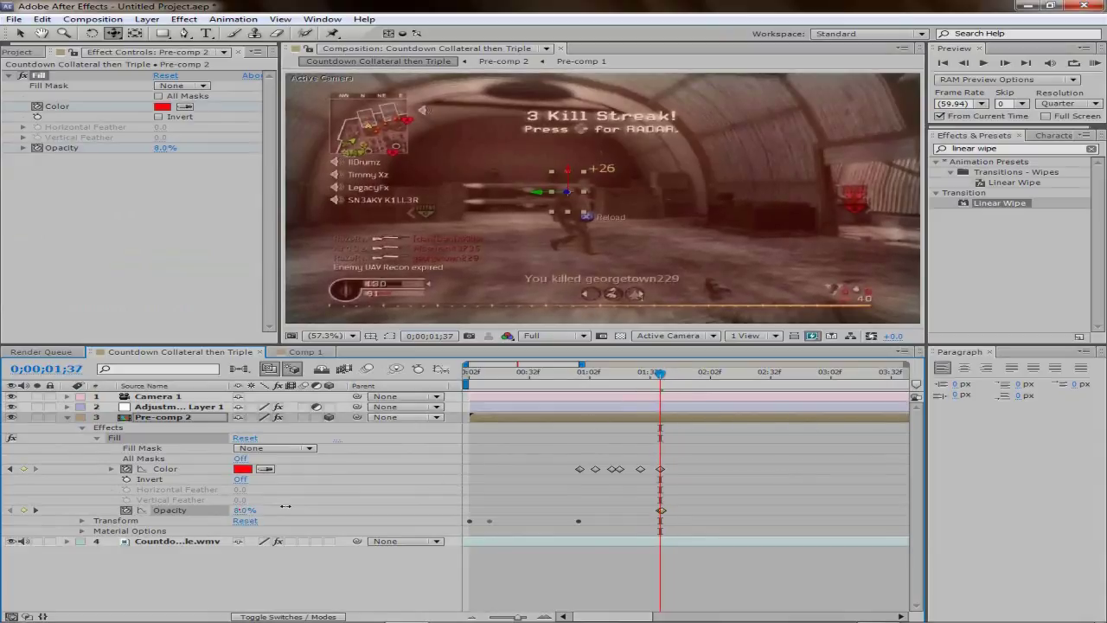
left_click_drag(244, 511, 547, 477)
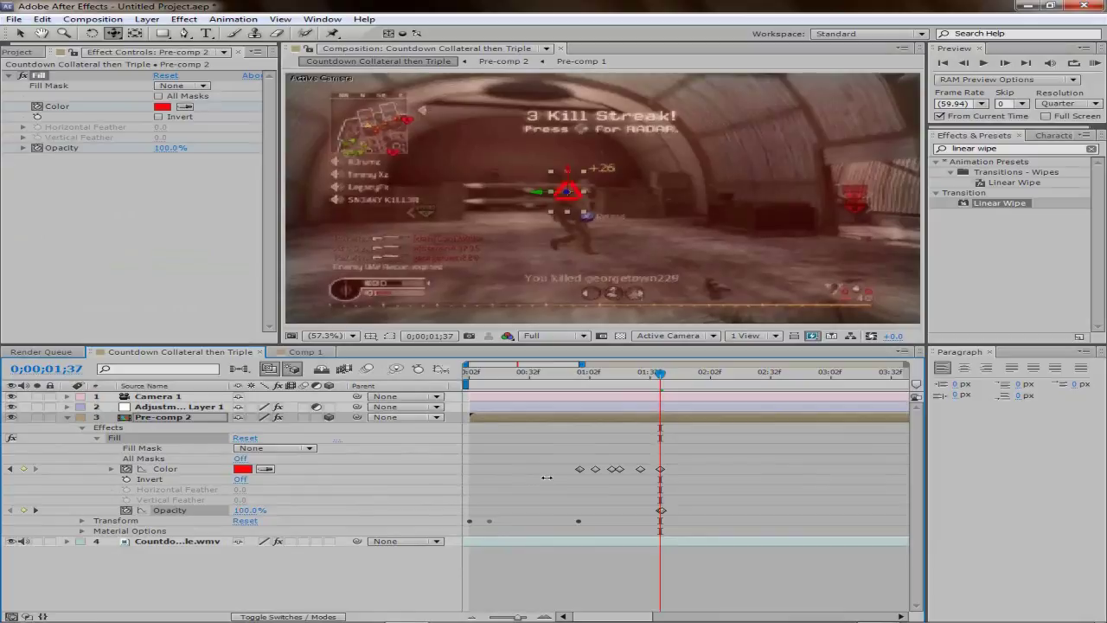
Key Adjustment Layer 1's Mask 1 opacity at 19% on 1;37 and 0% on 1;38
left_click(67, 416)
left_click(68, 407)
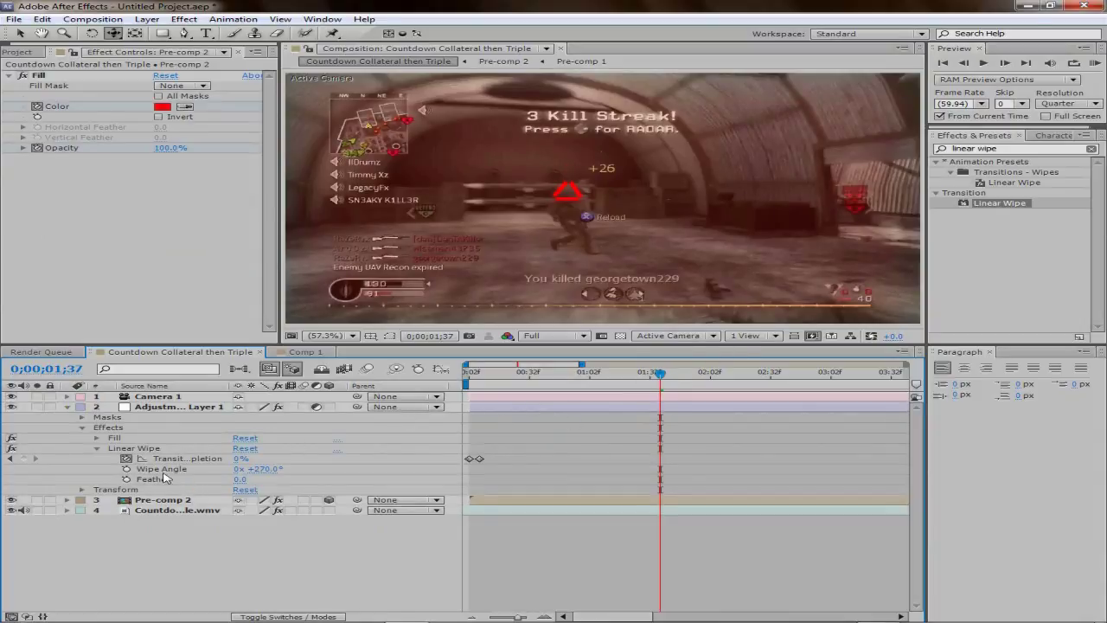
left_click(83, 418)
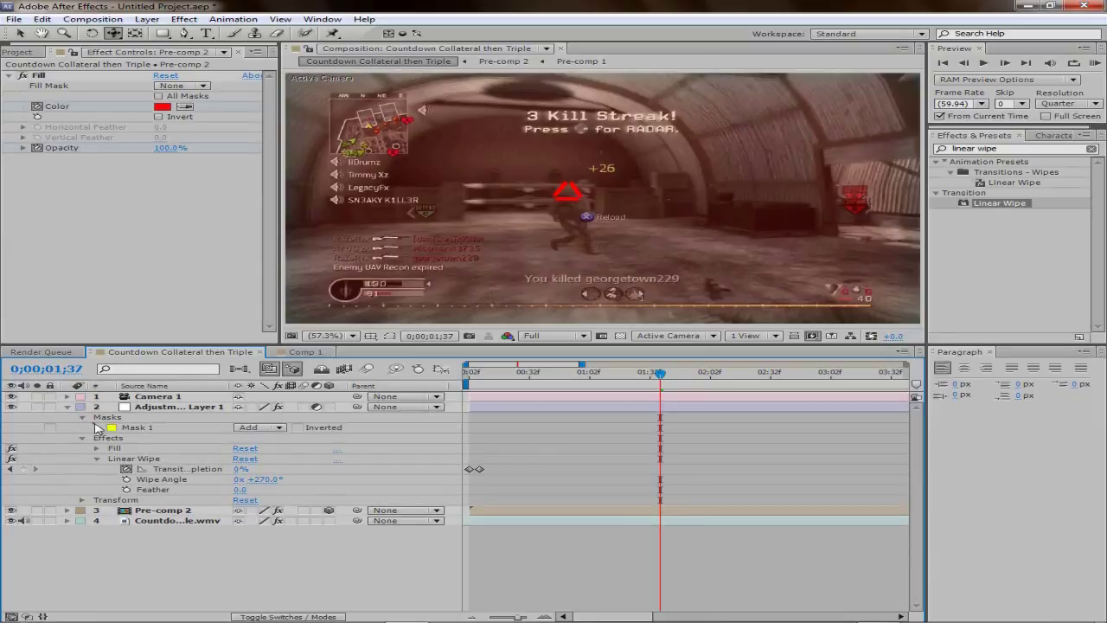
left_click(96, 427)
left_click(126, 458)
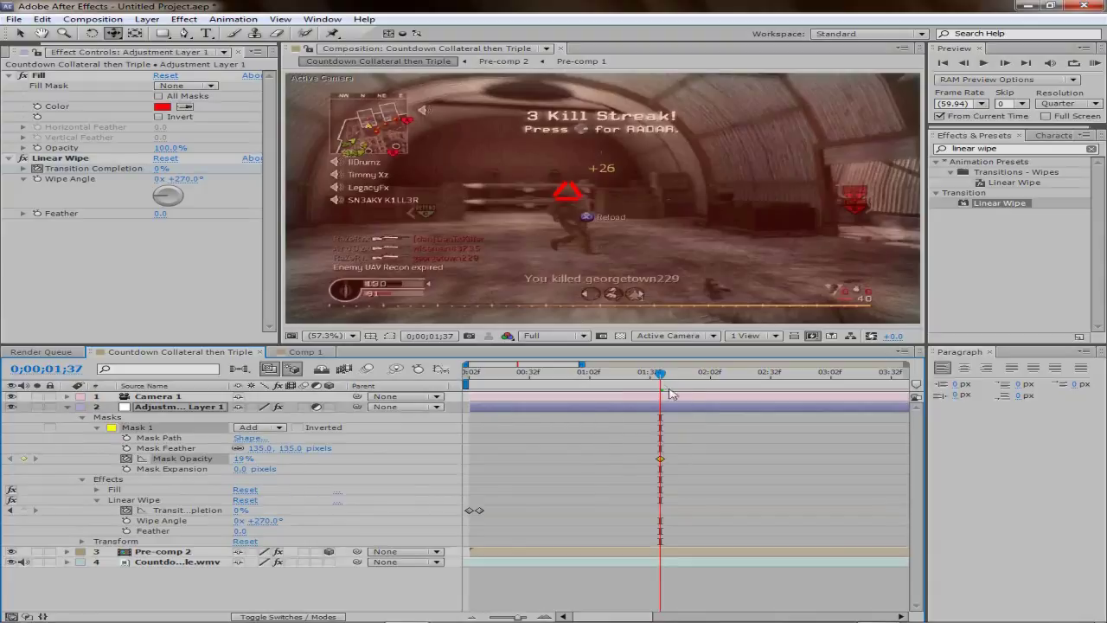
left_click_drag(662, 374, 663, 374)
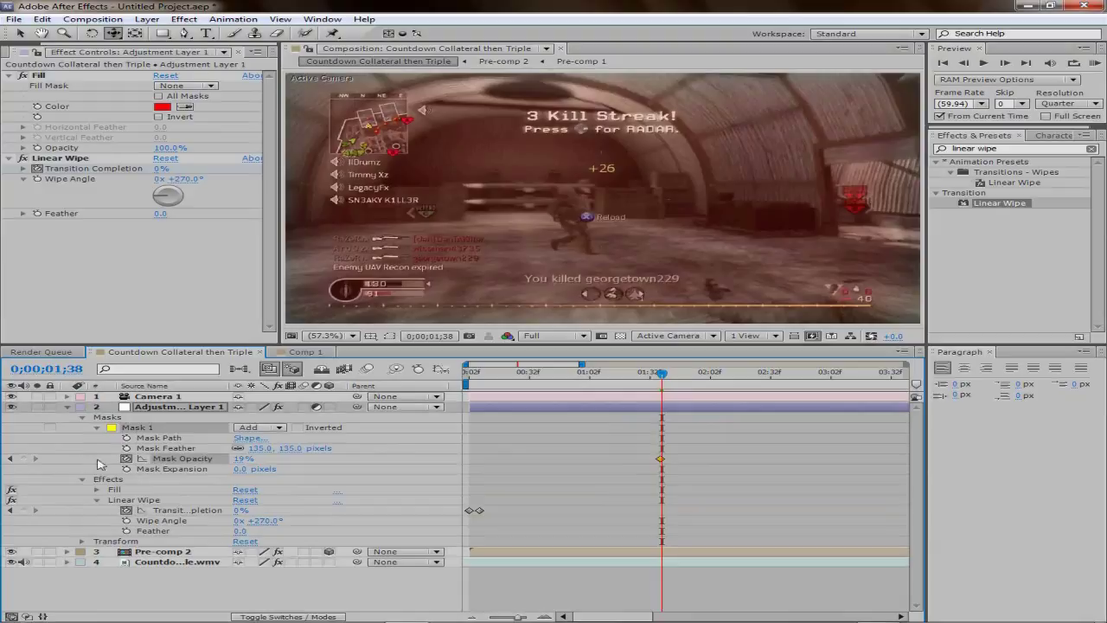
left_click(240, 458)
type("0")
key("Return")
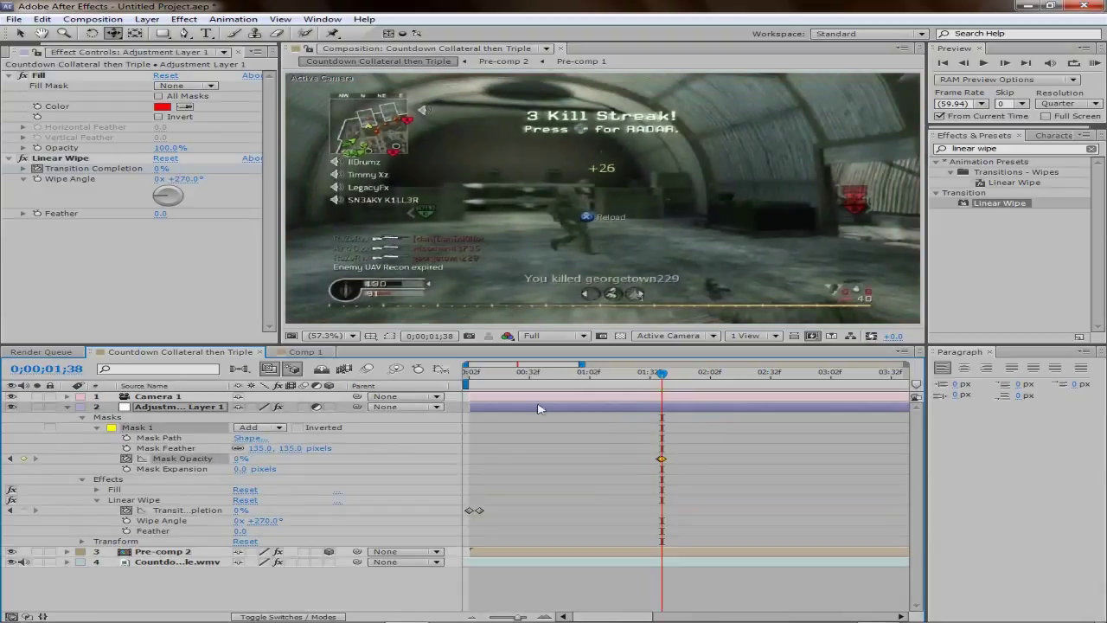
left_click(464, 375)
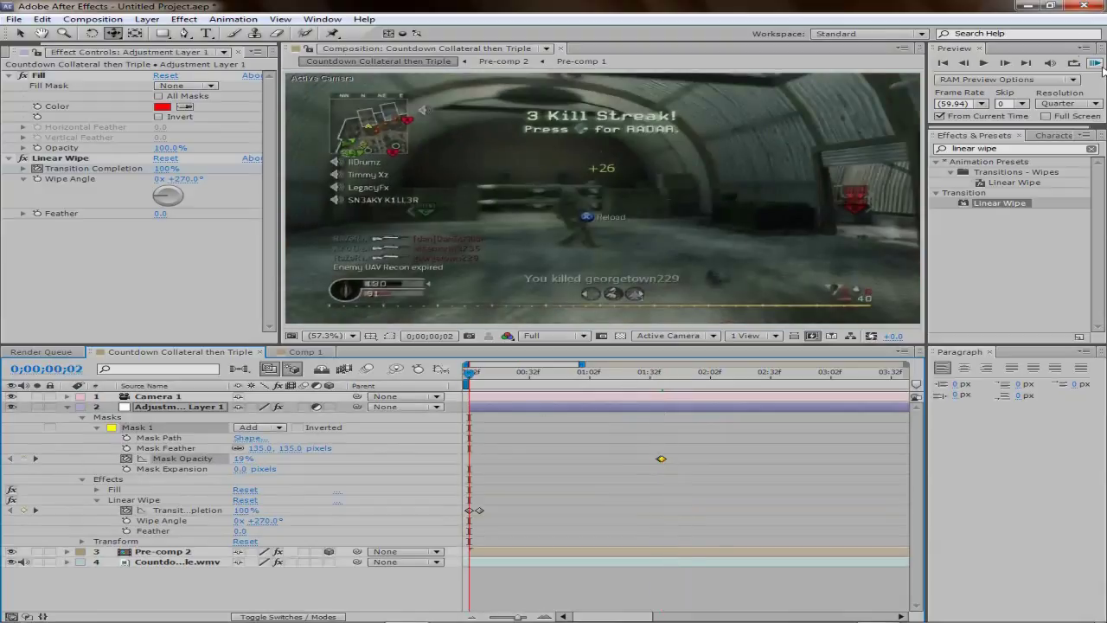
left_click(1094, 63)
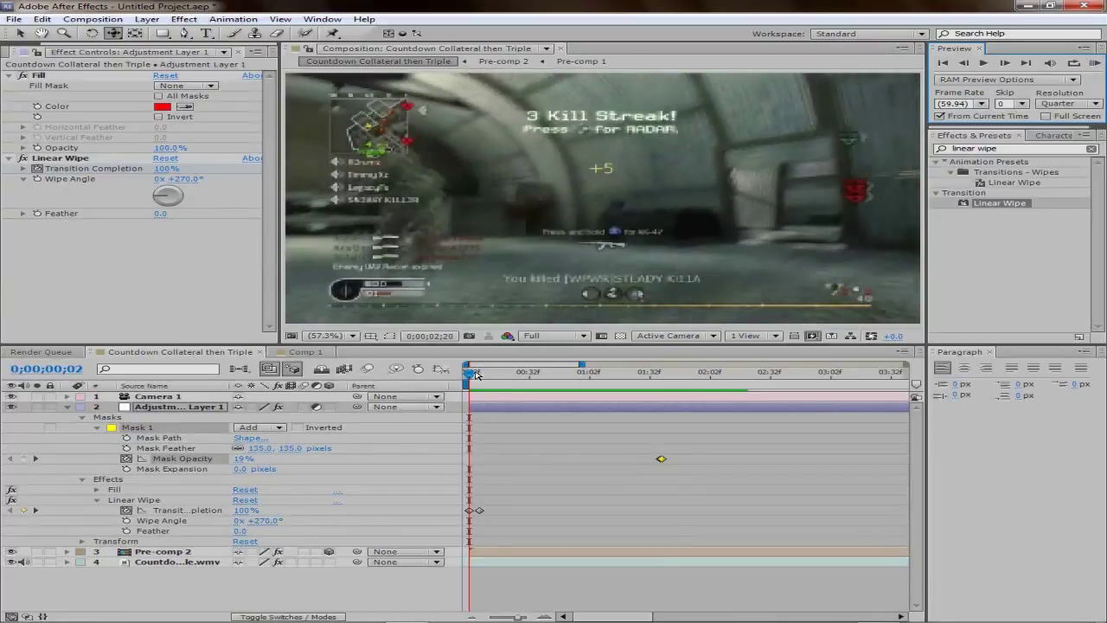
left_click(471, 373)
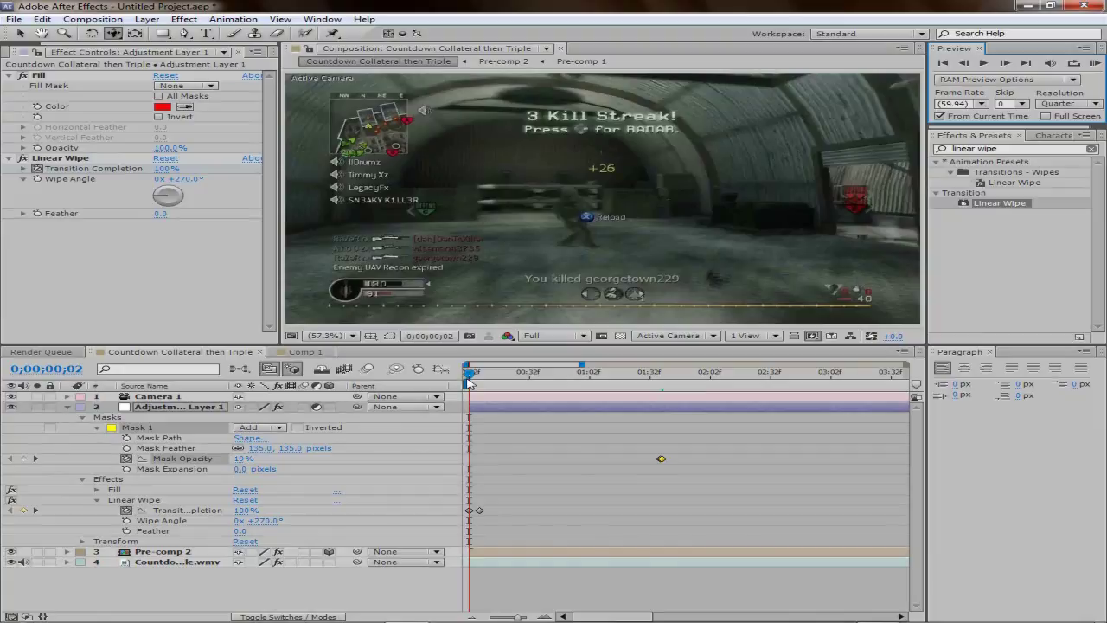
left_click(878, 612)
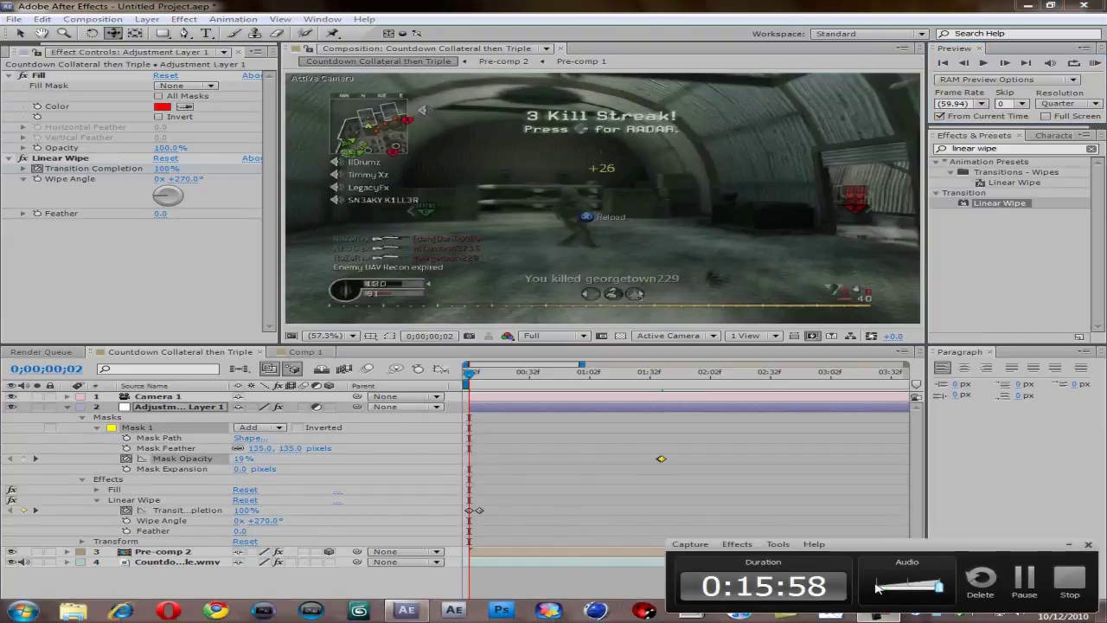